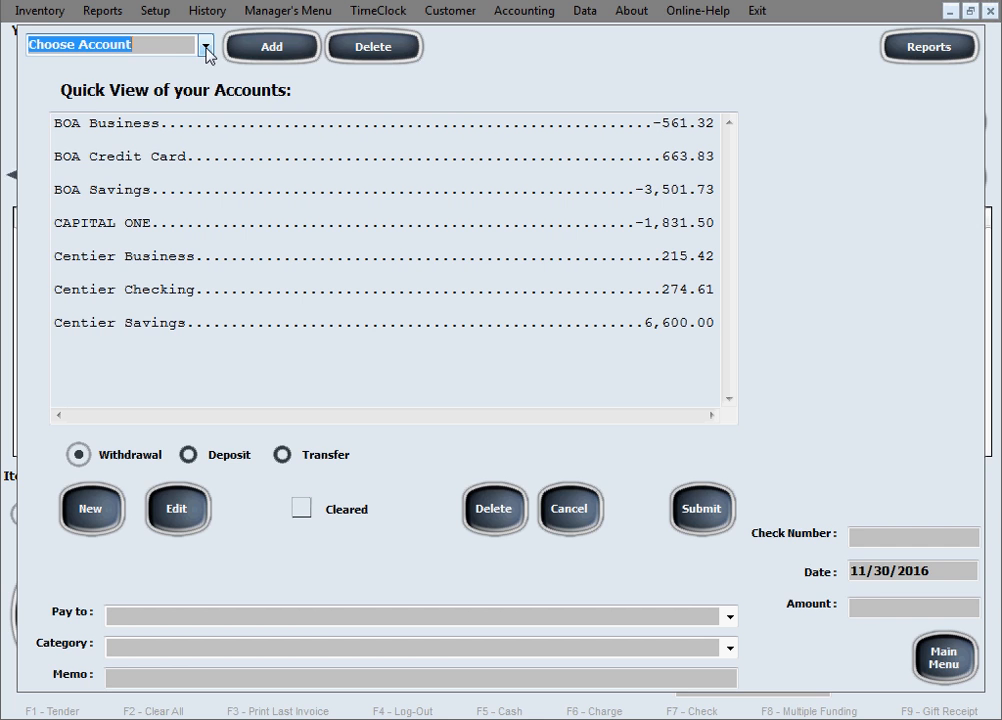
- Add an account named New Account and acknowledge the notice about an initial transaction
left_click(271, 54)
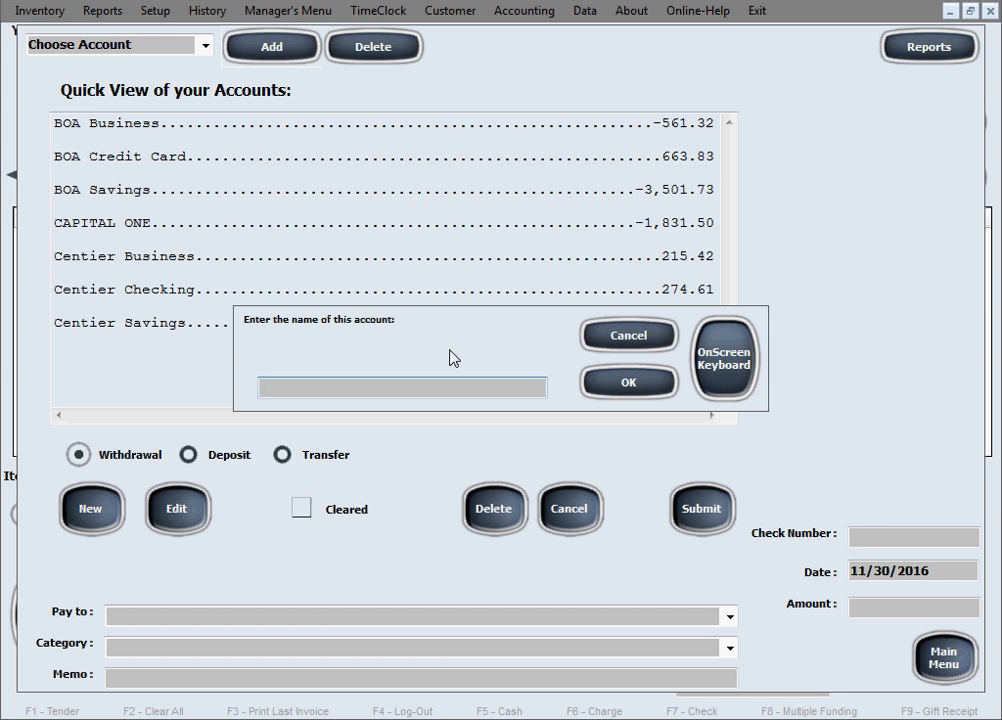
type("New Account")
left_click(655, 396)
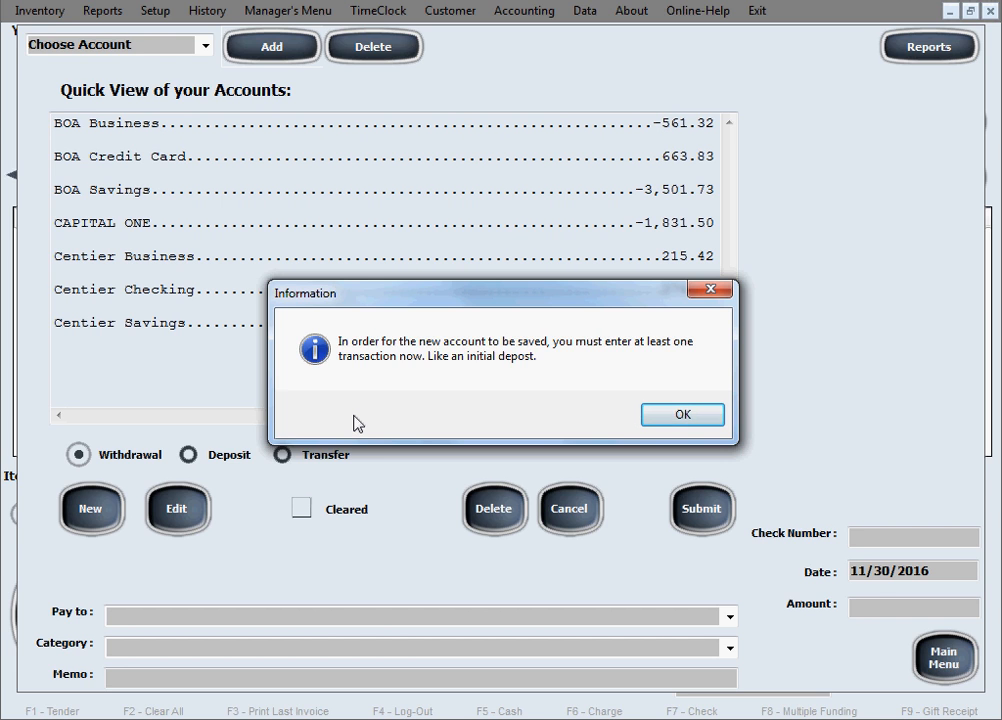
left_click(683, 415)
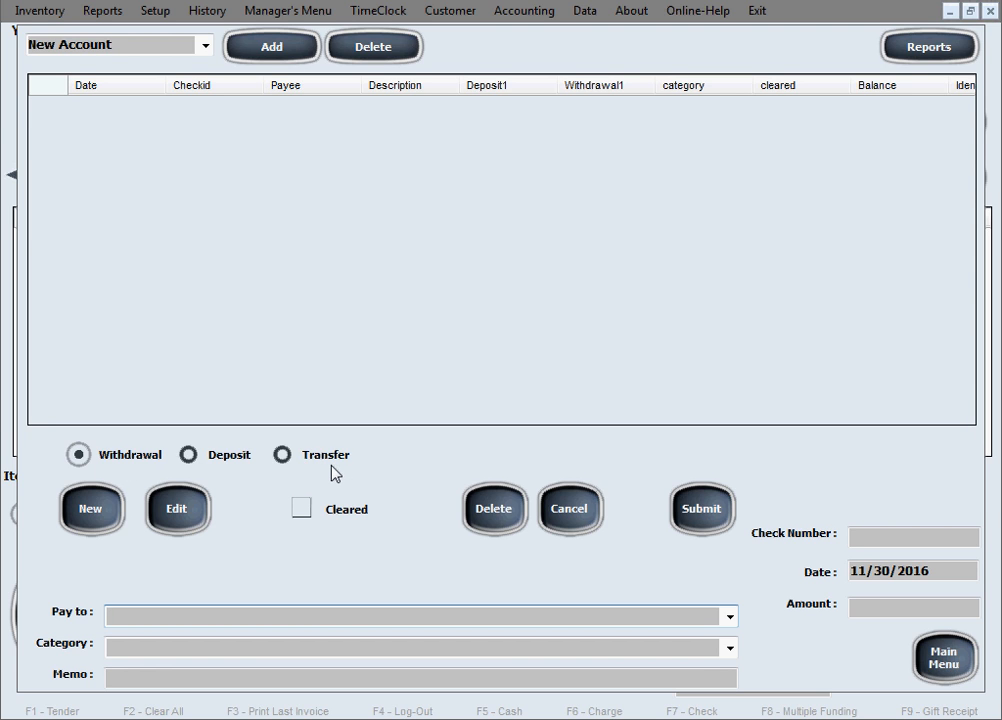
- Begin a deposit in the new account from Business with the category Initial Deposit, leaving the memo blank
left_click(190, 458)
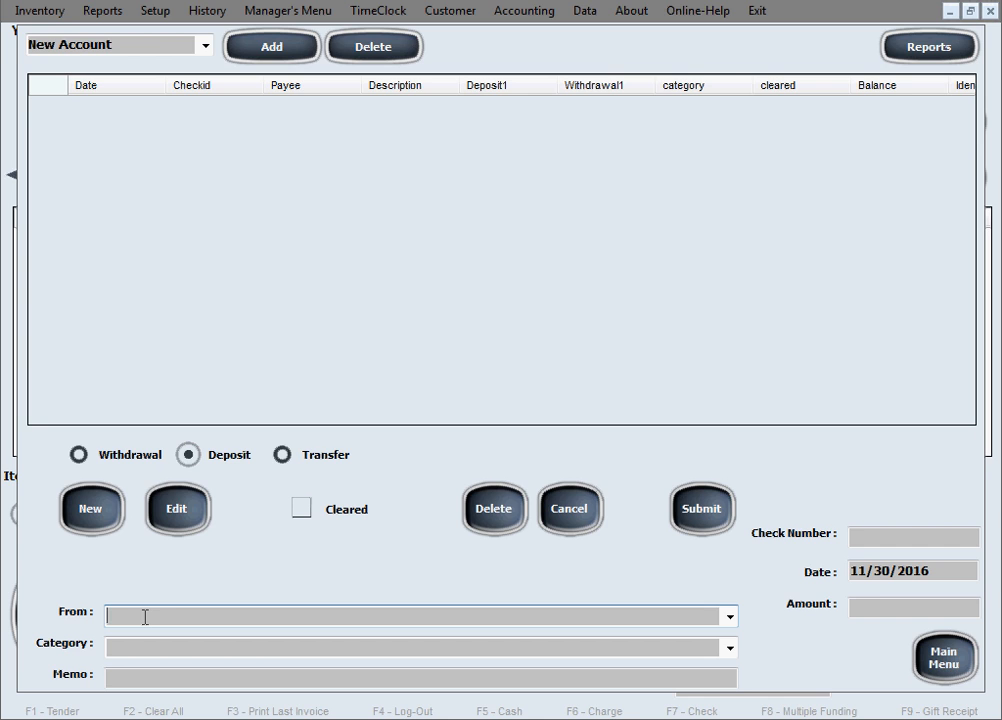
type("Business")
left_click(196, 619)
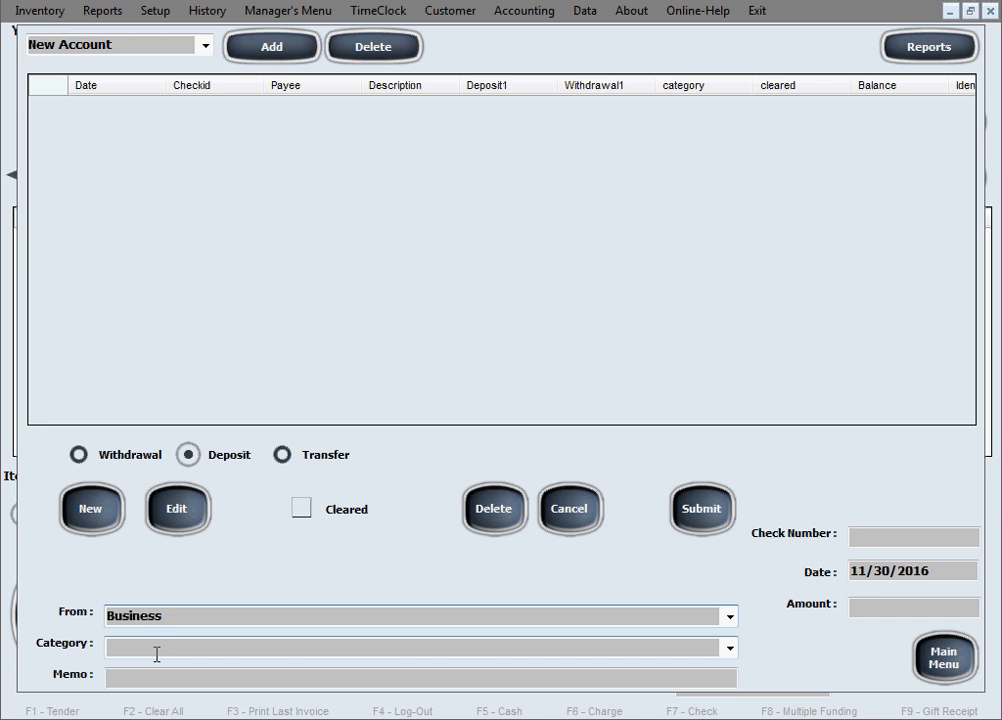
left_click(210, 648)
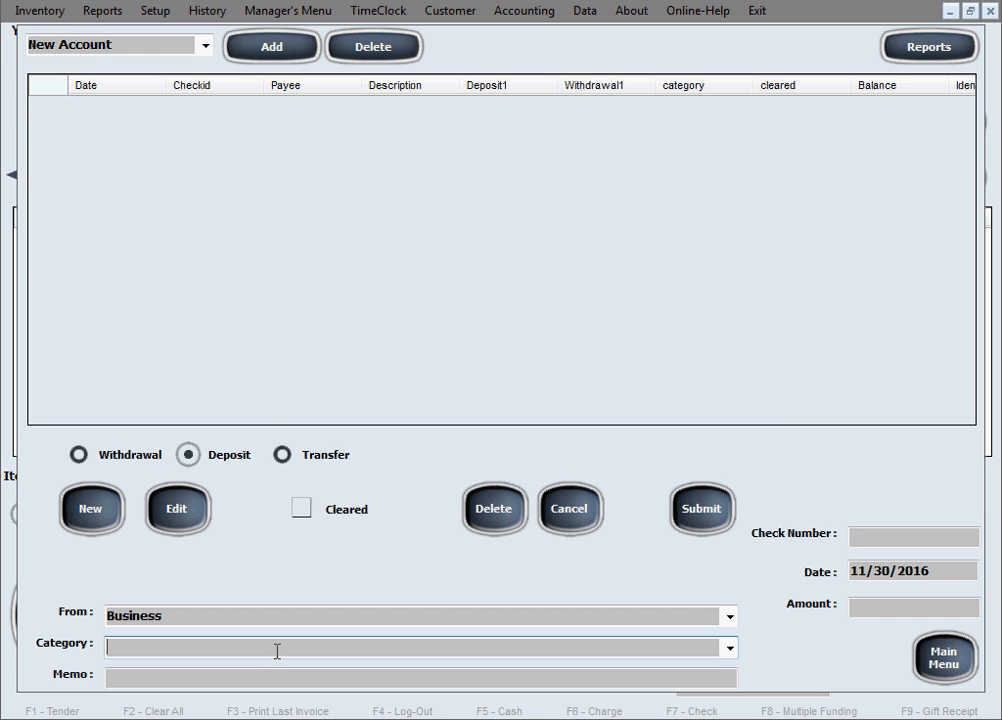
type("Initial Balance")
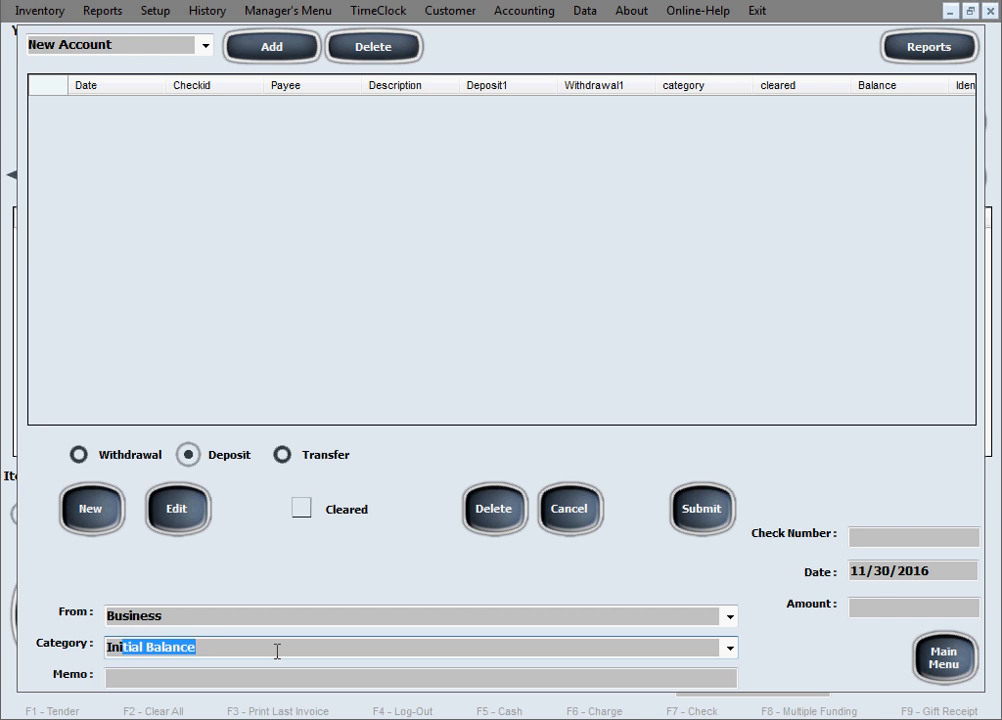
left_click(211, 645)
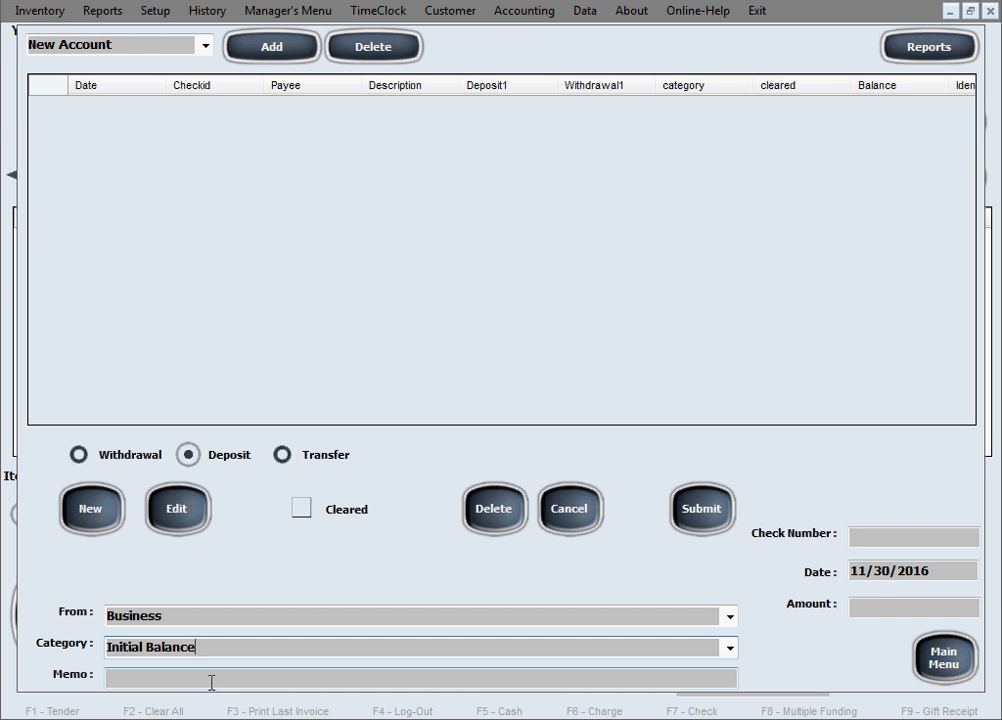
left_click_drag(201, 647, 149, 643)
type("Deposit")
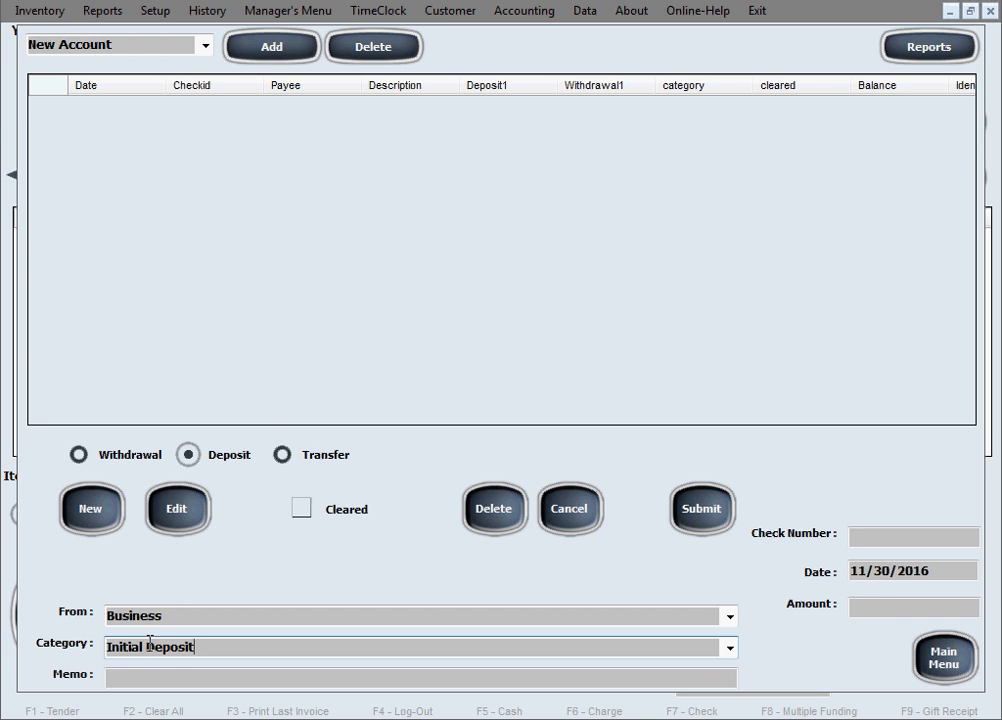
left_click(168, 679)
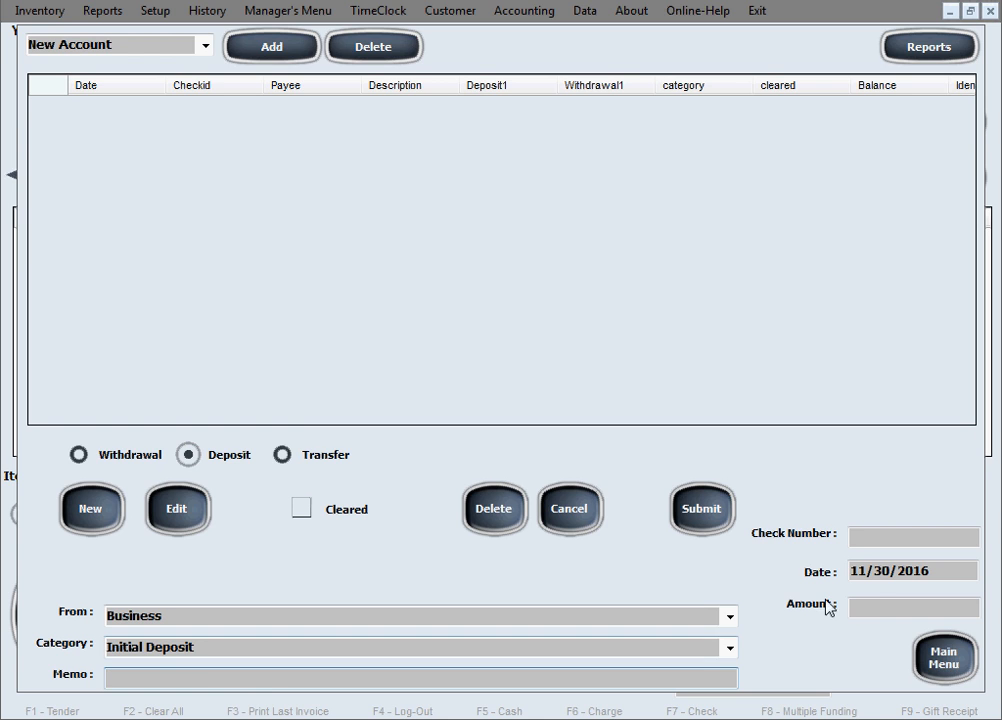
- Enter check number 1003 for the deposit and choose today's date, 11/30/2016, from the calendar
left_click(890, 535)
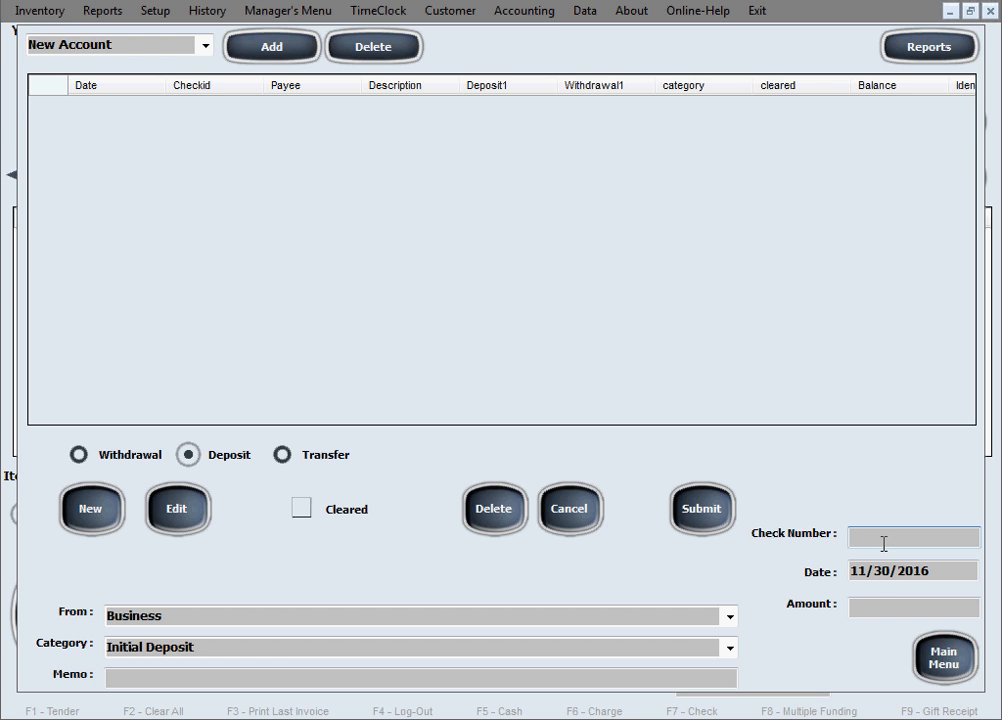
type("1003")
left_click(959, 573)
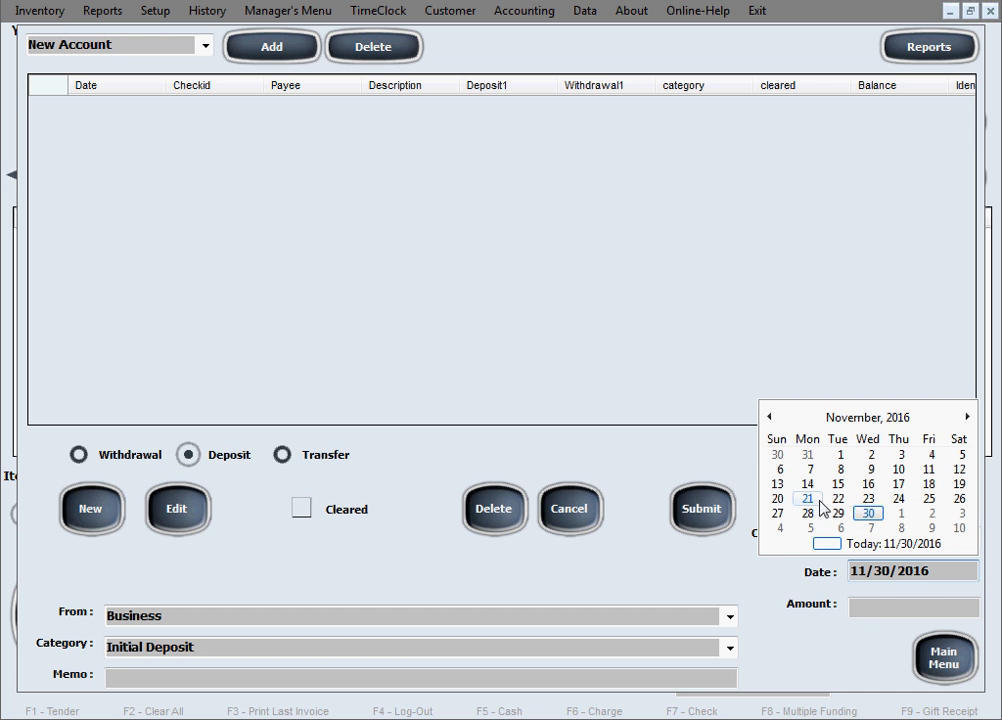
left_click(769, 416)
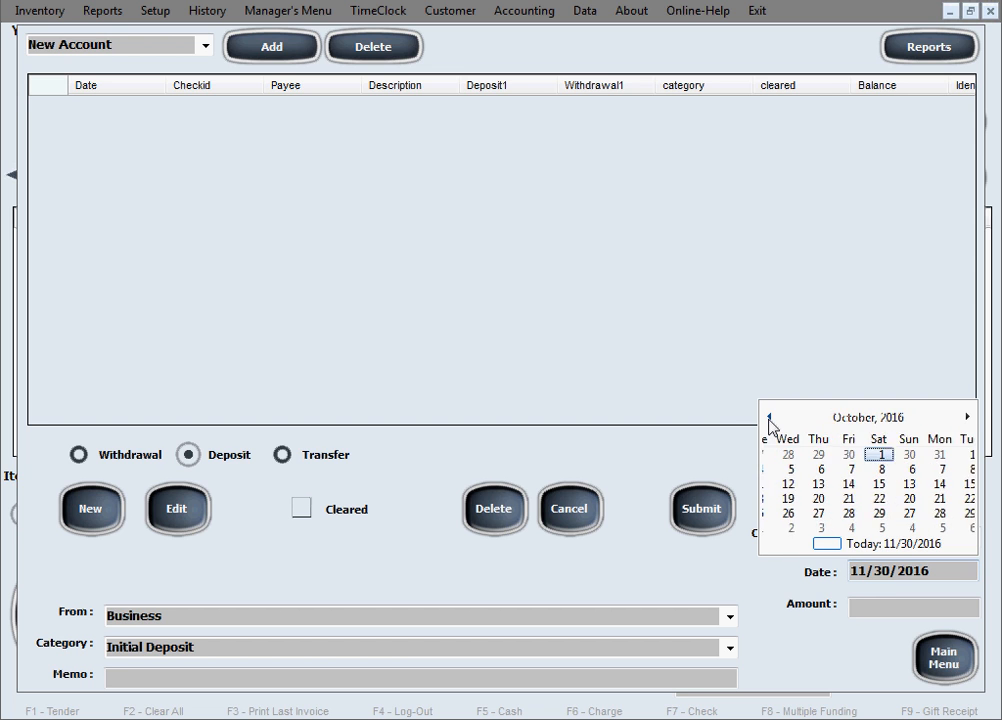
left_click(769, 416)
left_click(769, 416)
left_click(967, 416)
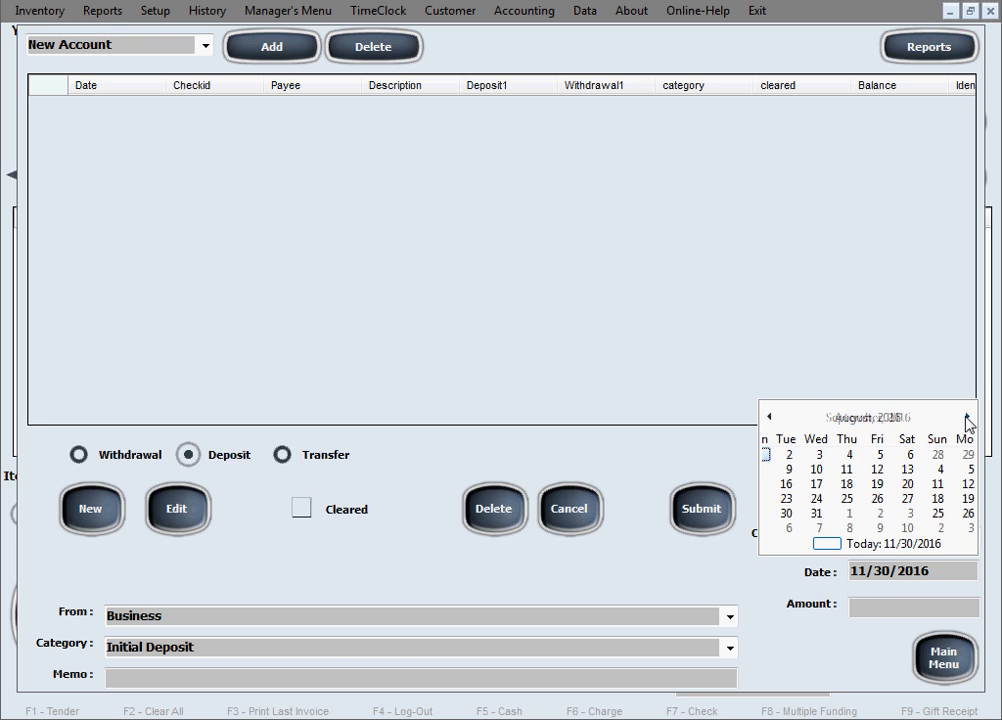
left_click(967, 416)
left_click(967, 416)
left_click(967, 416)
left_click(967, 416)
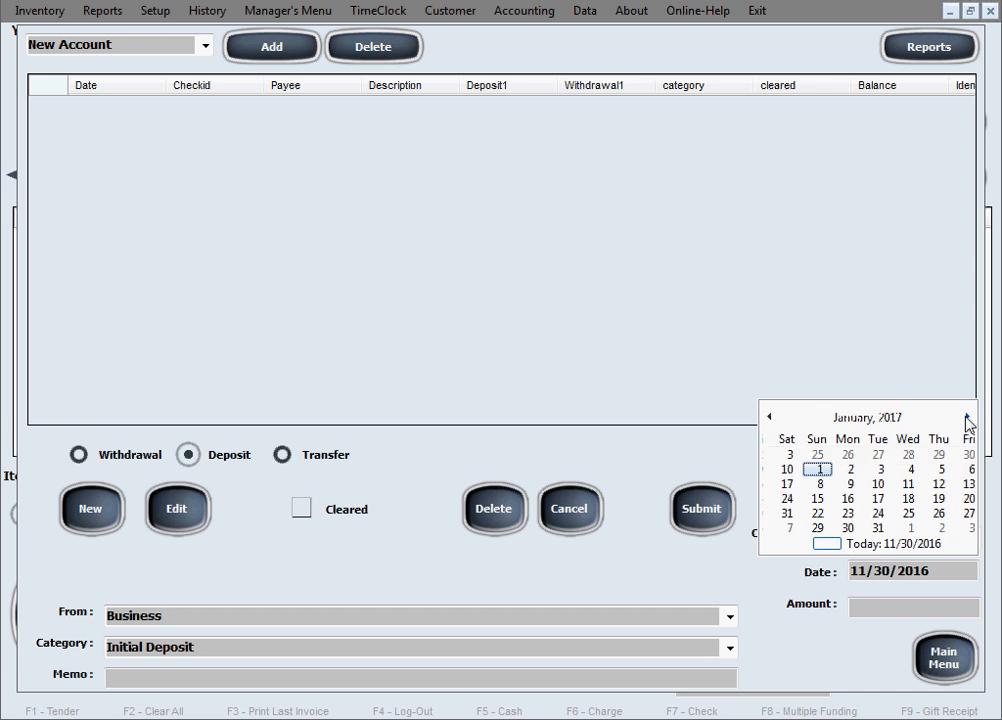
left_click(931, 608)
left_click(939, 573)
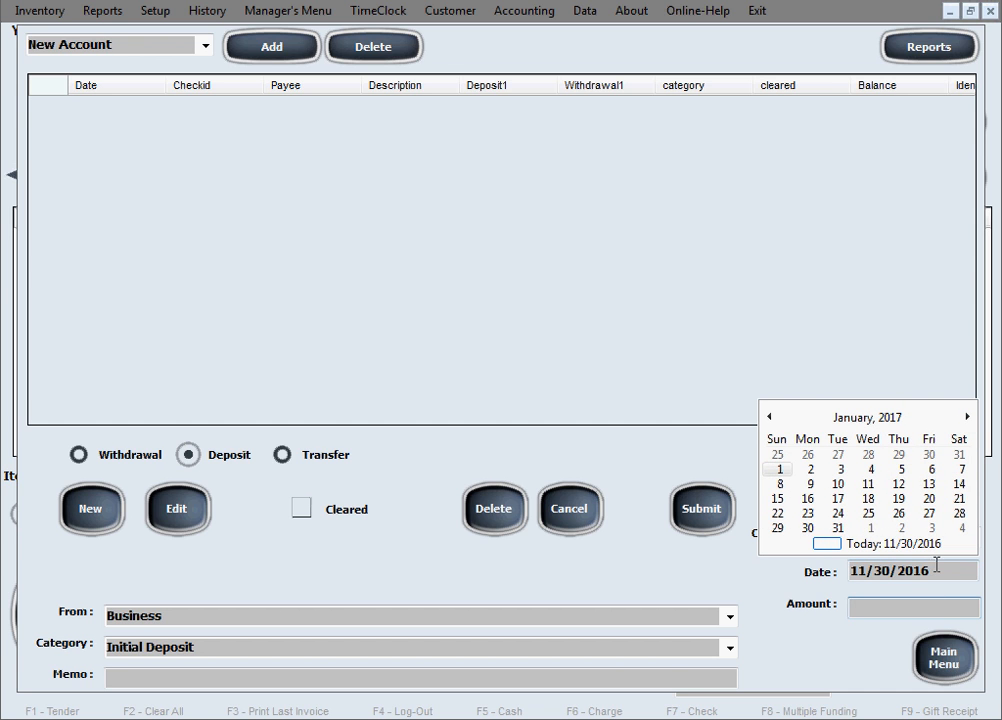
left_click(880, 545)
- Set the deposit amount to 500 and submit the transaction
left_click(932, 607)
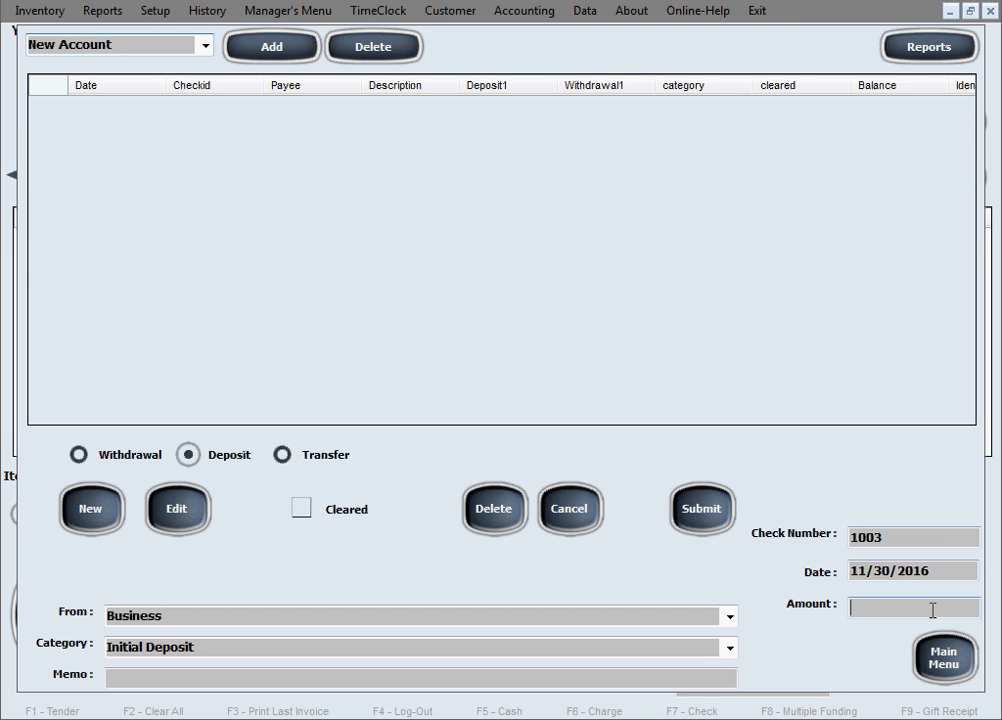
type("500")
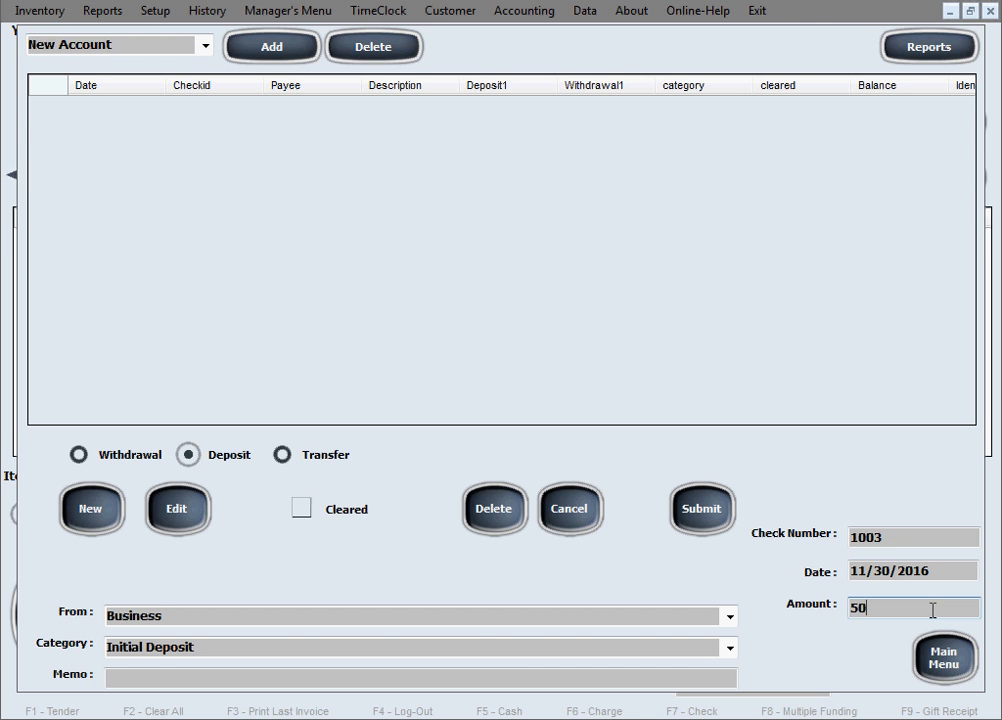
left_click(688, 512)
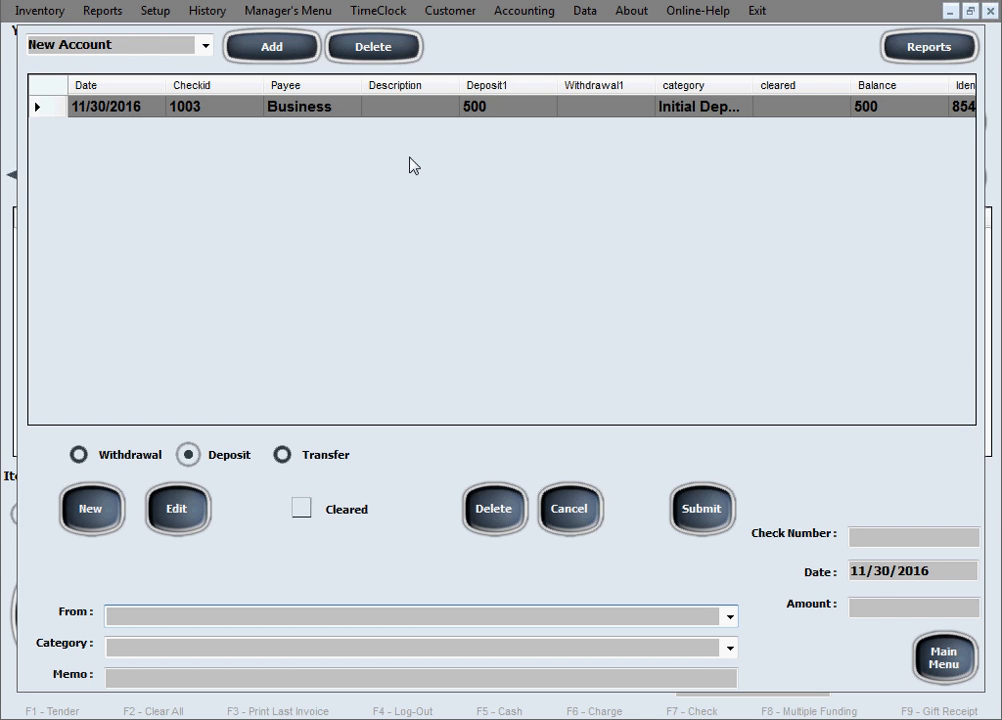
- Switch to the BOA Business account to display its transaction register
left_click(205, 48)
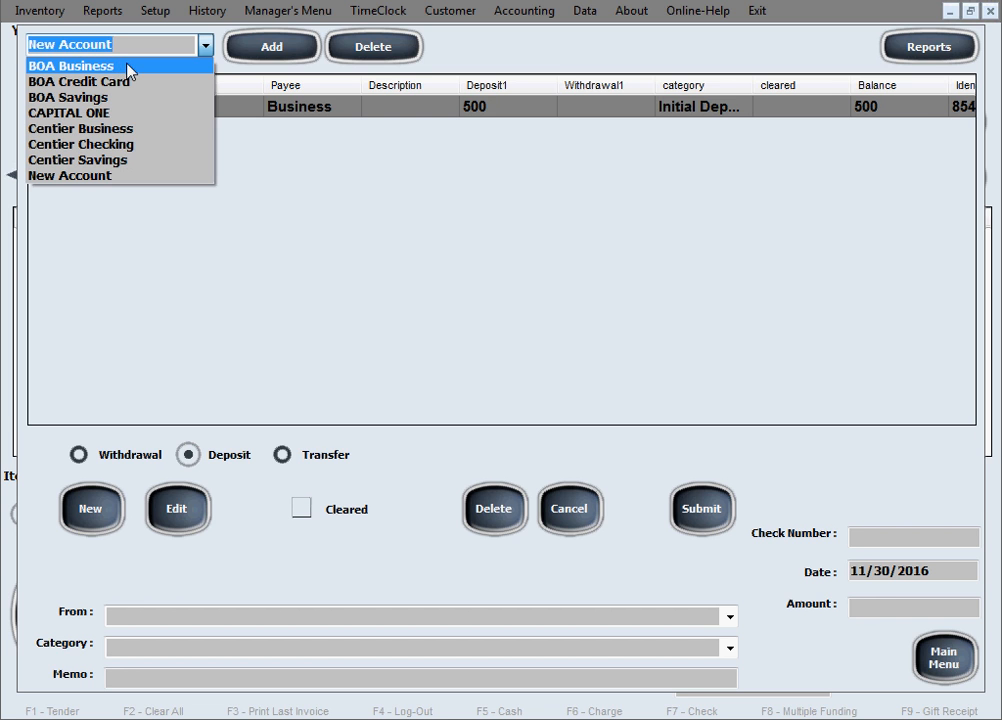
left_click(128, 70)
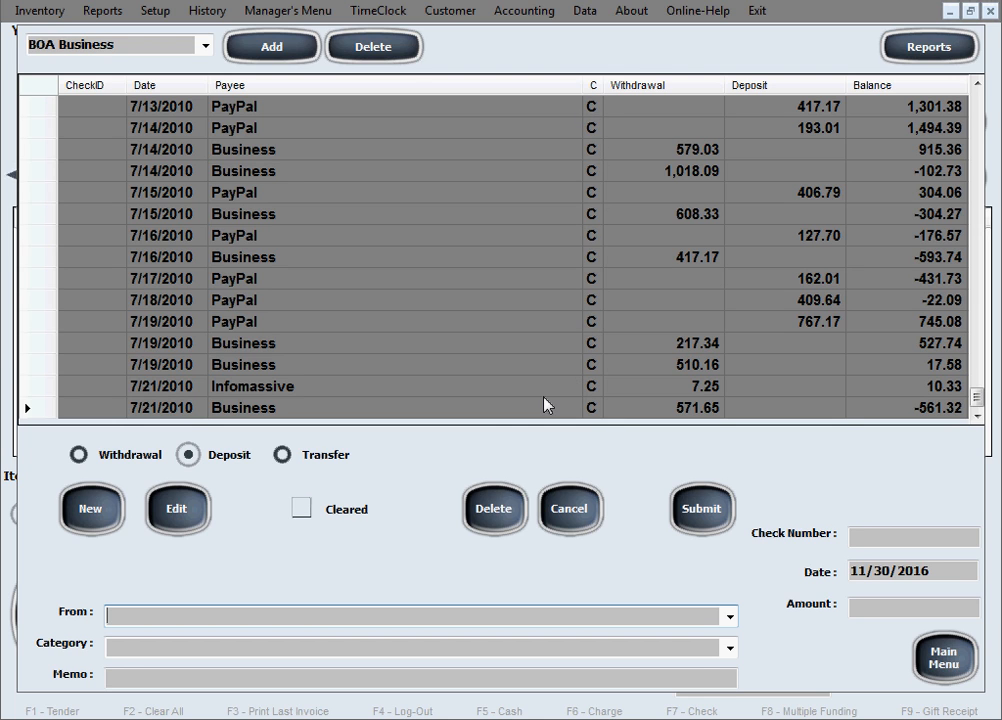
left_click(300, 508)
left_click(303, 512)
left_click(302, 506)
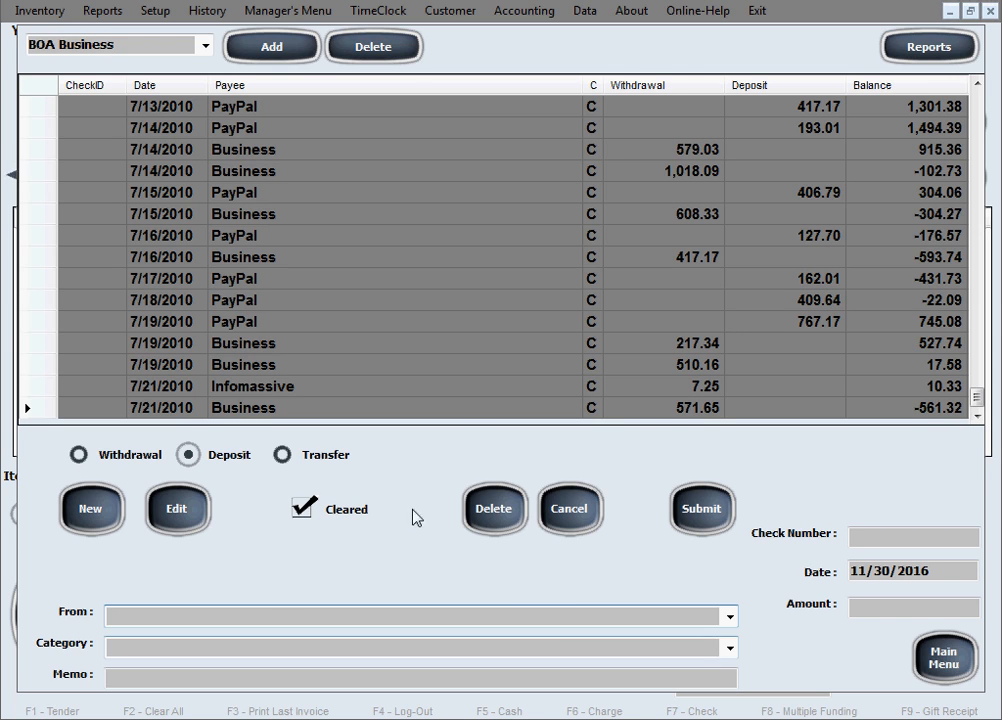
left_click(305, 515)
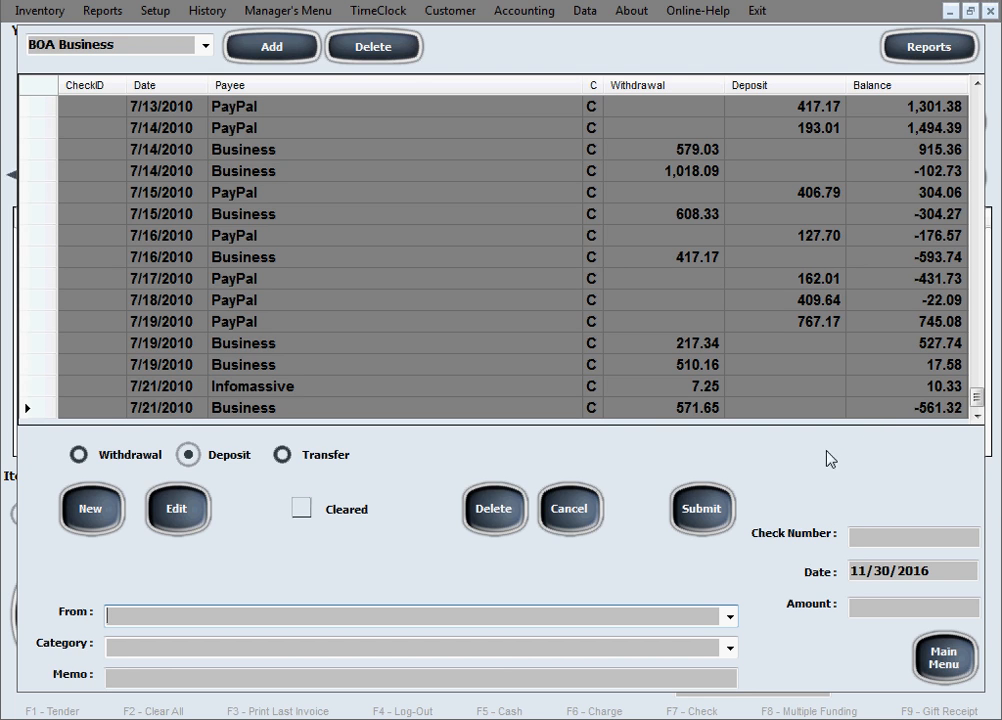
- Begin a withdrawal in the BOA Business account with ScanSource as the payee
left_click(80, 455)
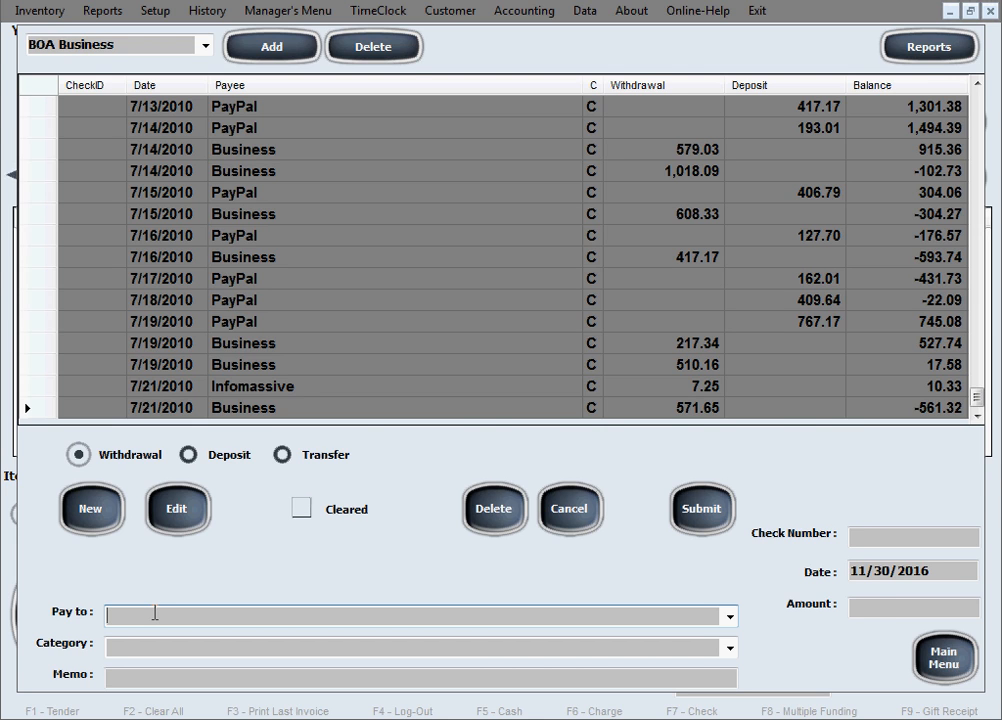
type("ScanSource")
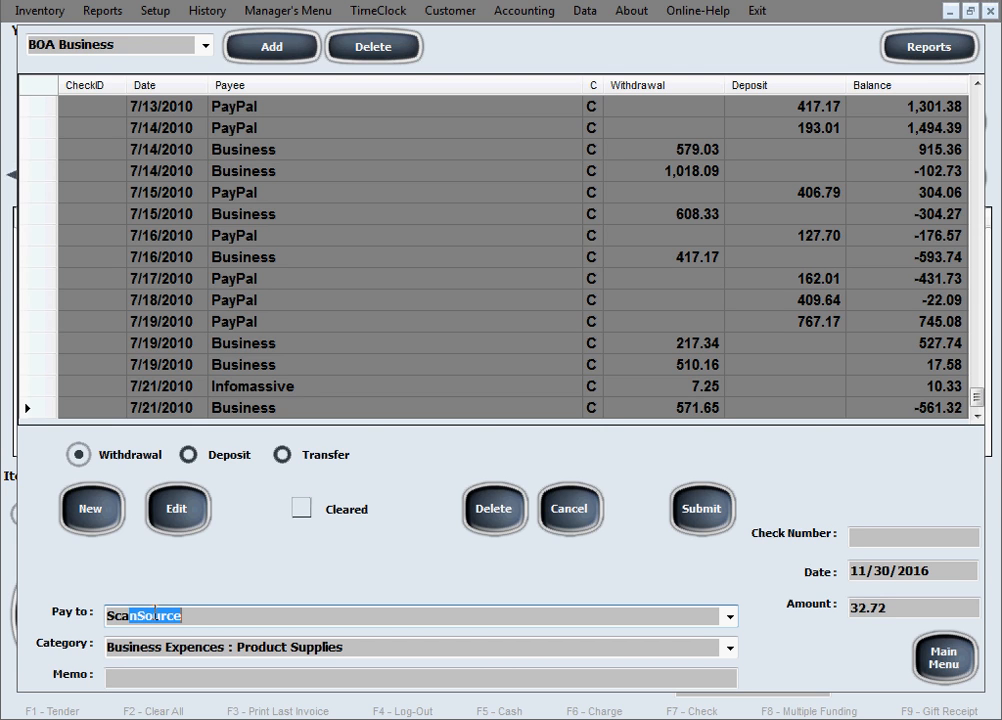
left_click(201, 624)
left_click_drag(210, 623, 101, 611)
- Replace the withdrawal's category with Business Expences : Advertising, leaving the memo blank
left_click(359, 647)
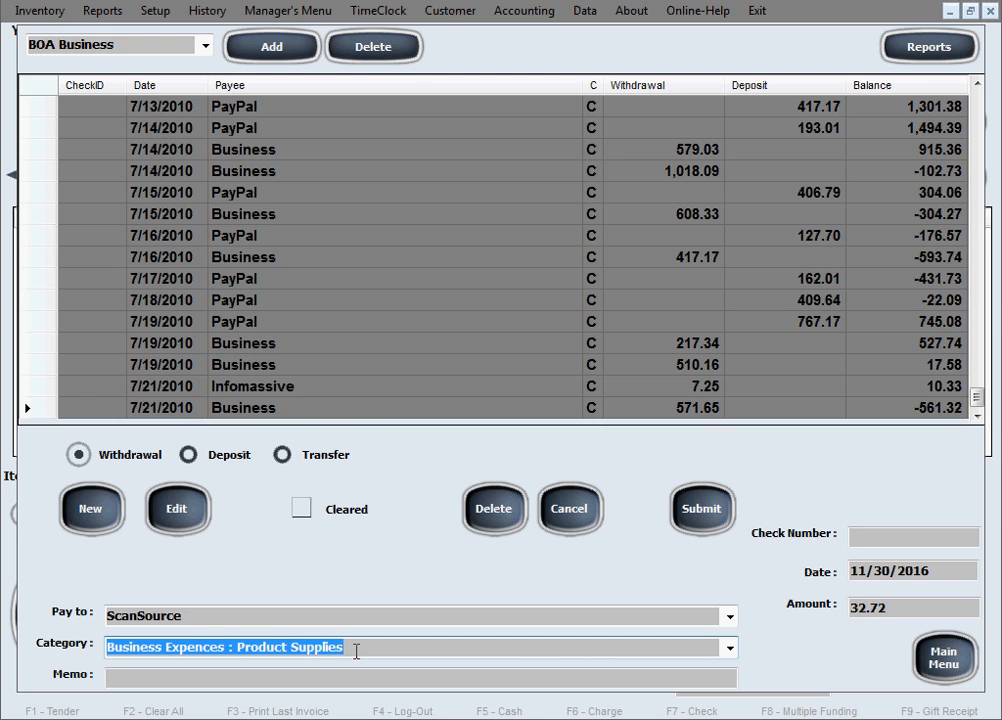
left_click(367, 647)
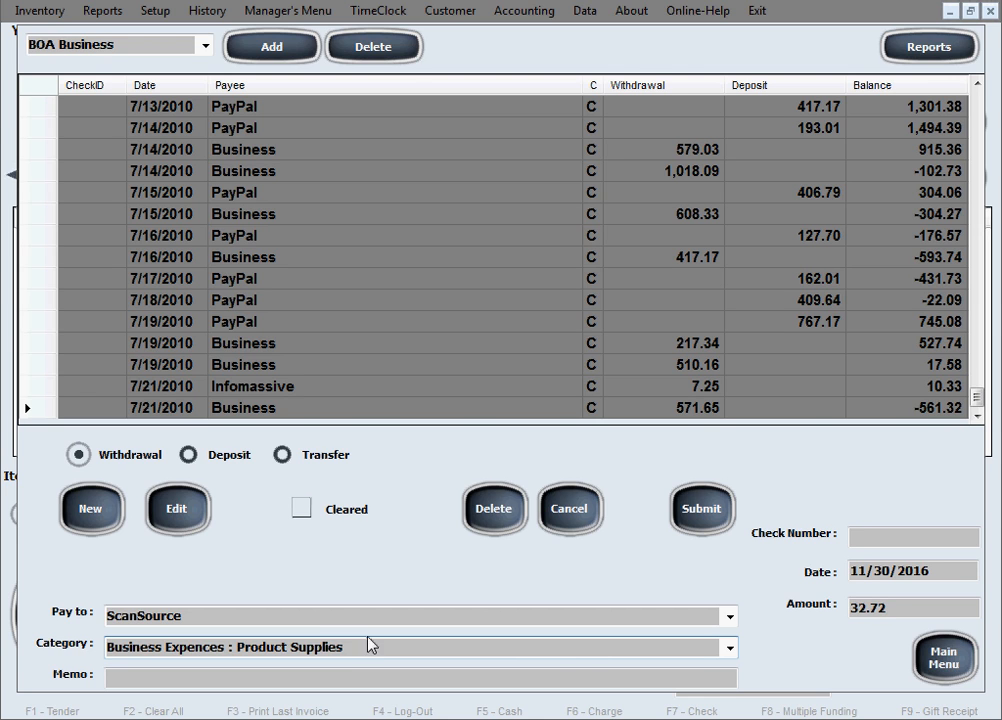
left_click_drag(371, 643, 4, 596)
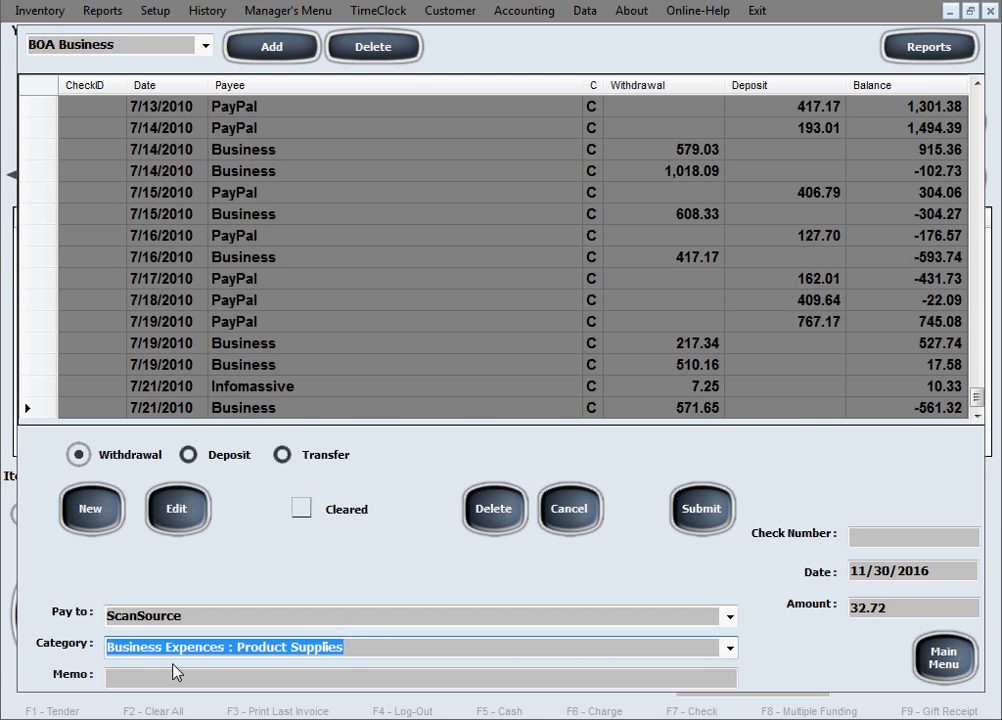
key("BackSpace")
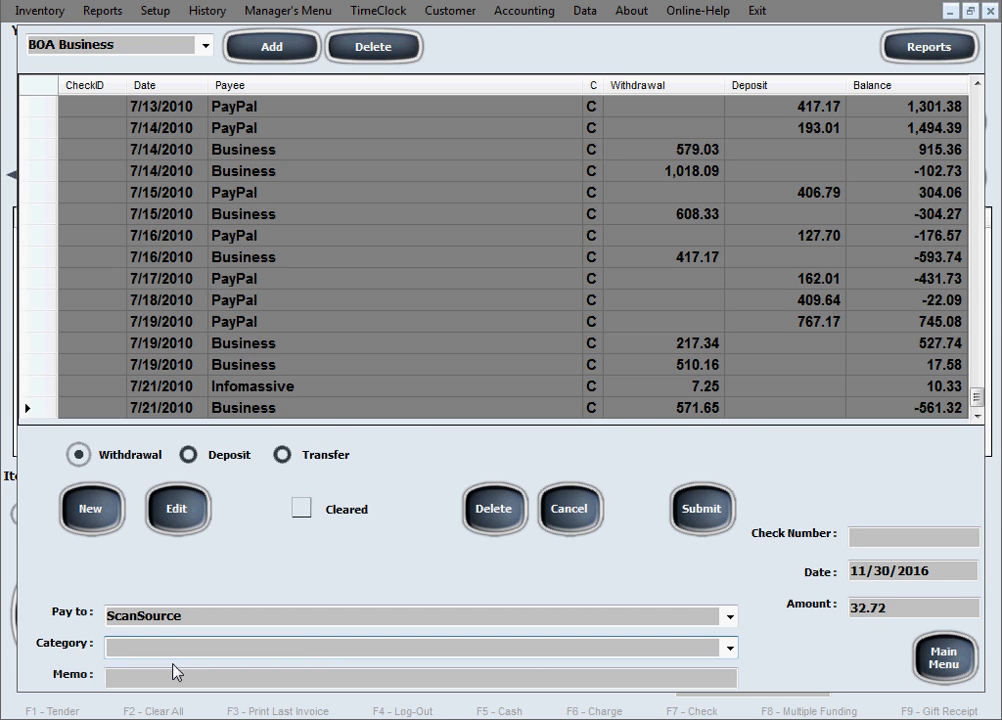
type("Business Expences : Advertising")
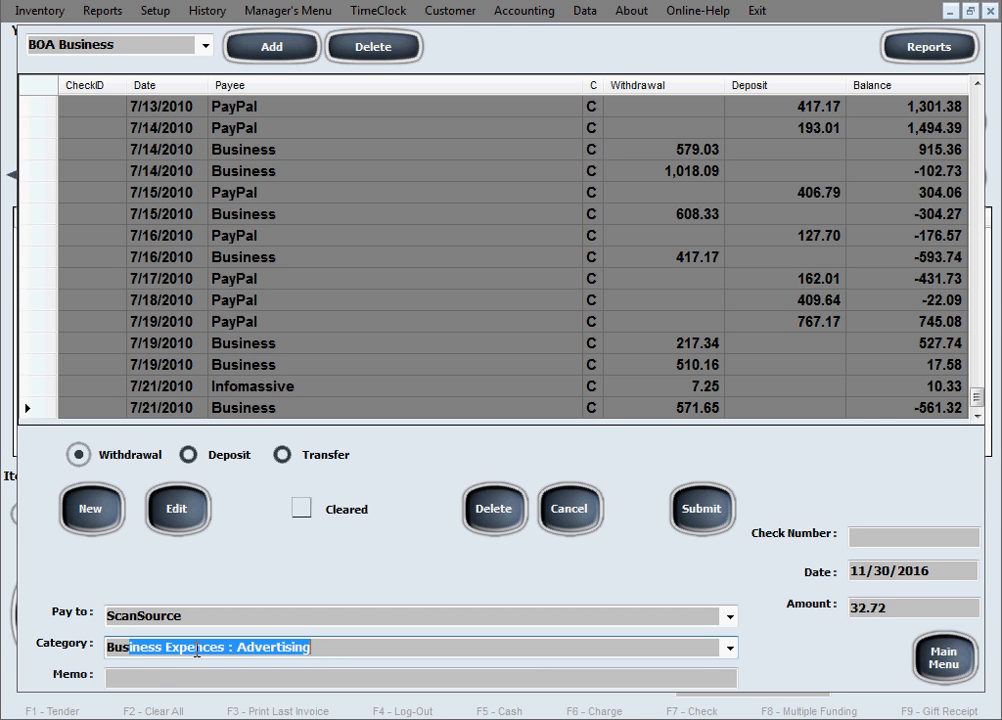
left_click(262, 648)
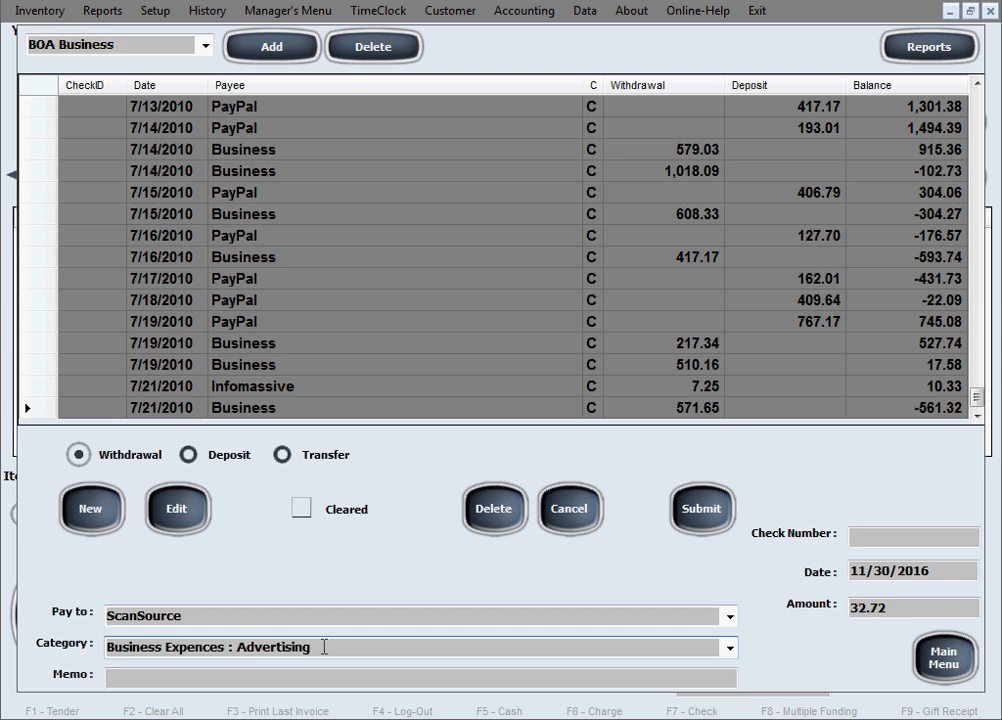
left_click(281, 679)
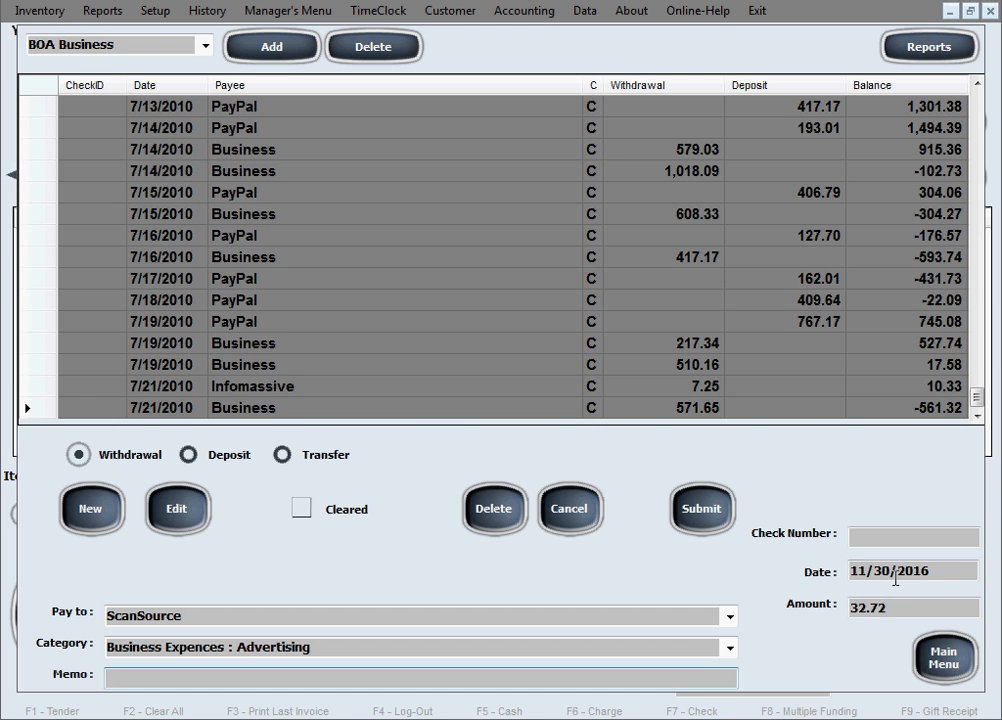
- Set the ScanSource withdrawal amount to 200 and submit the transaction
left_click(917, 612)
left_click_drag(917, 612, 850, 607)
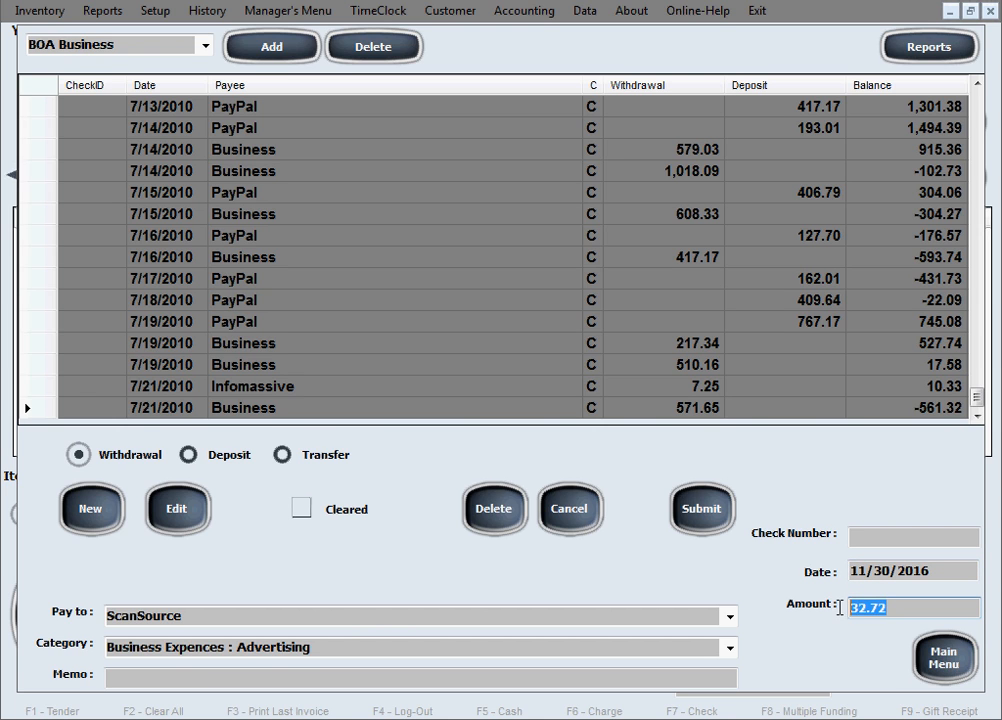
type("200")
left_click(707, 520)
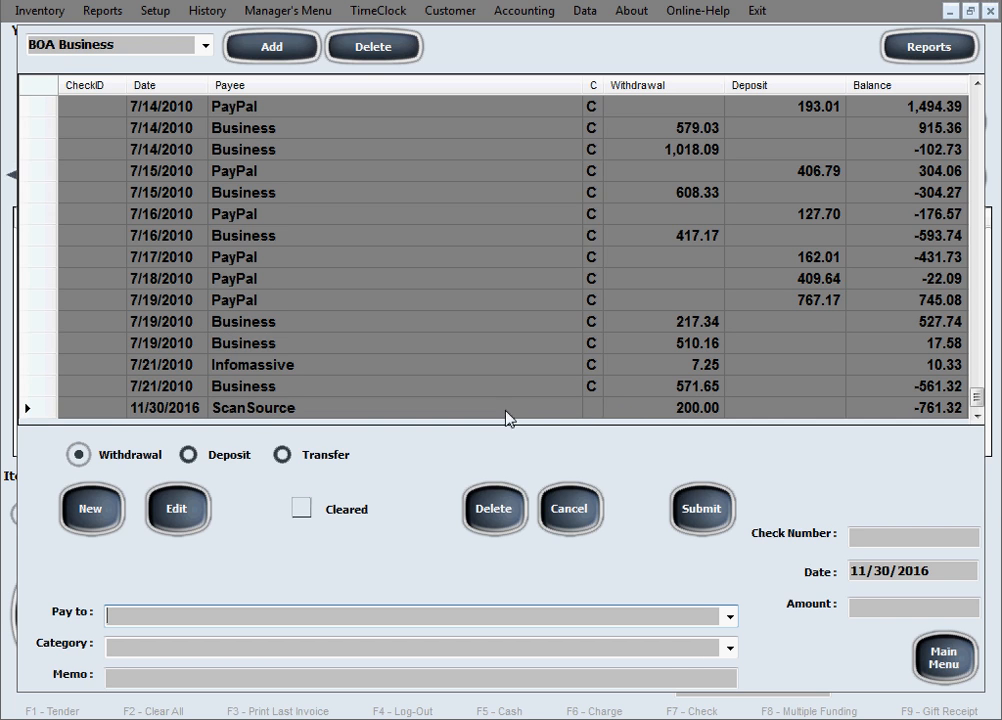
- Edit the 11/30/2016 ScanSource withdrawal to mark it as cleared, and submit the change
left_click(44, 408)
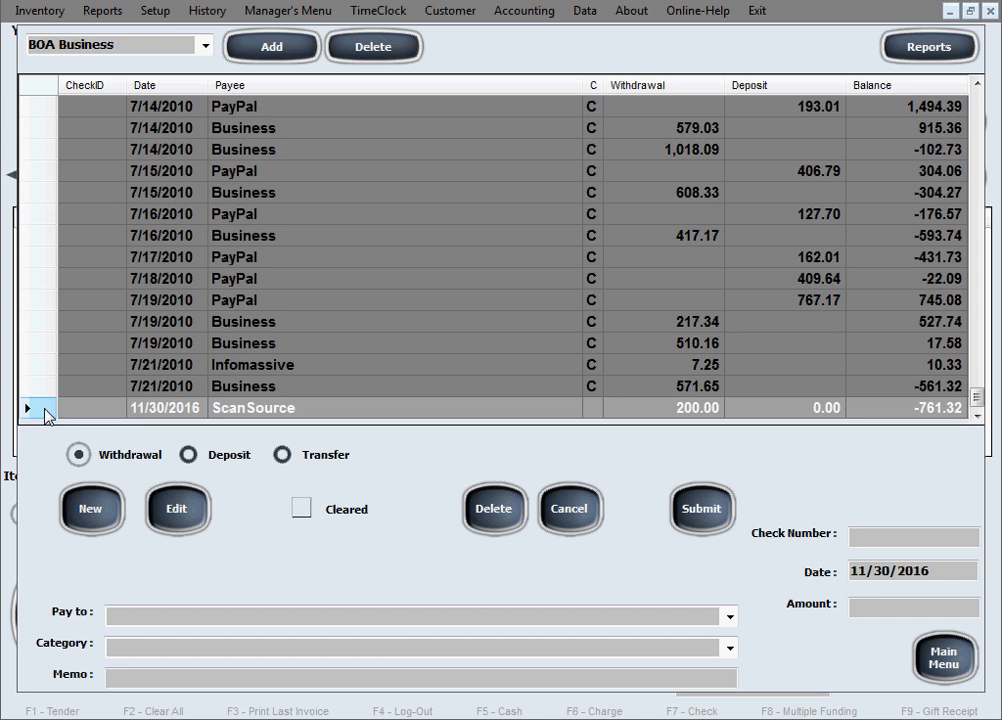
left_click(193, 507)
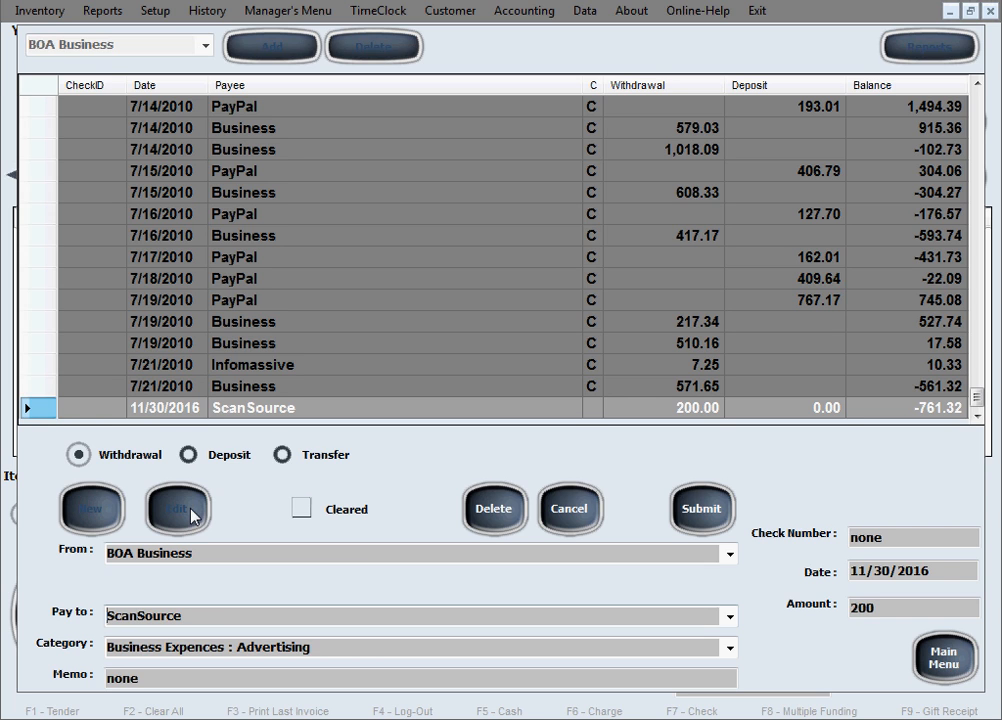
left_click(302, 510)
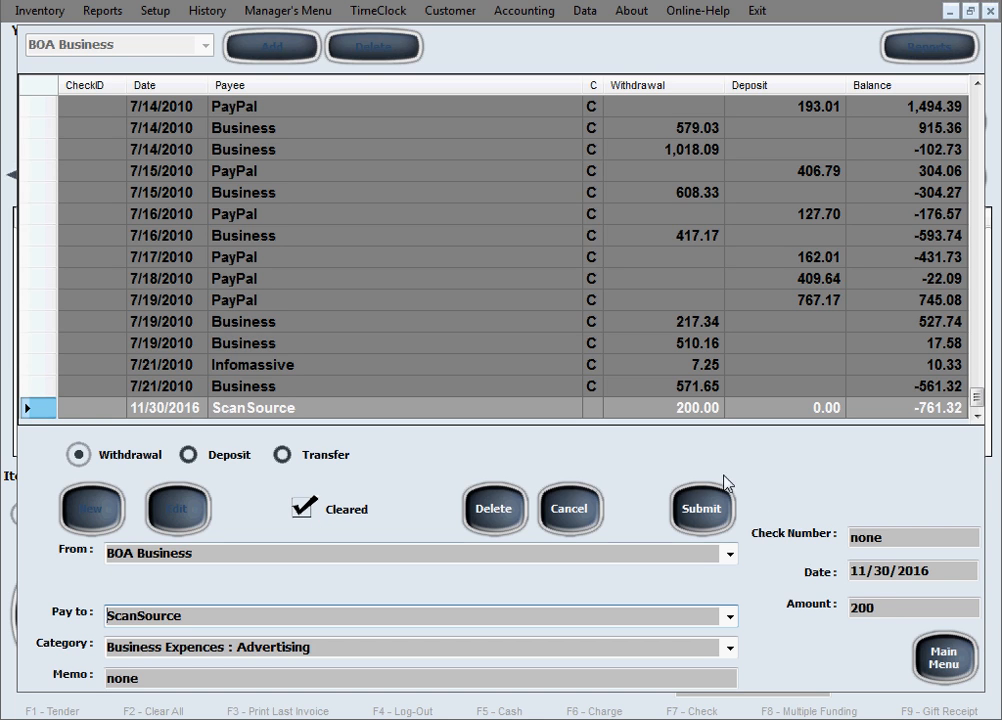
left_click(720, 512)
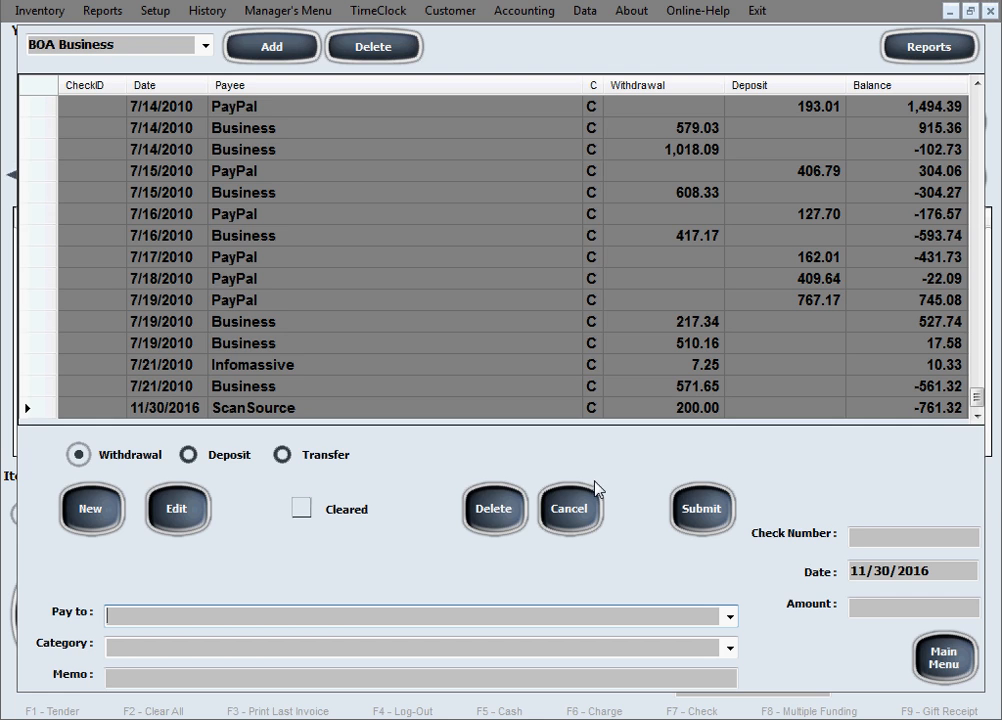
- Begin a transfer from the BOA Business account to the Centier Checking account
left_click(284, 456)
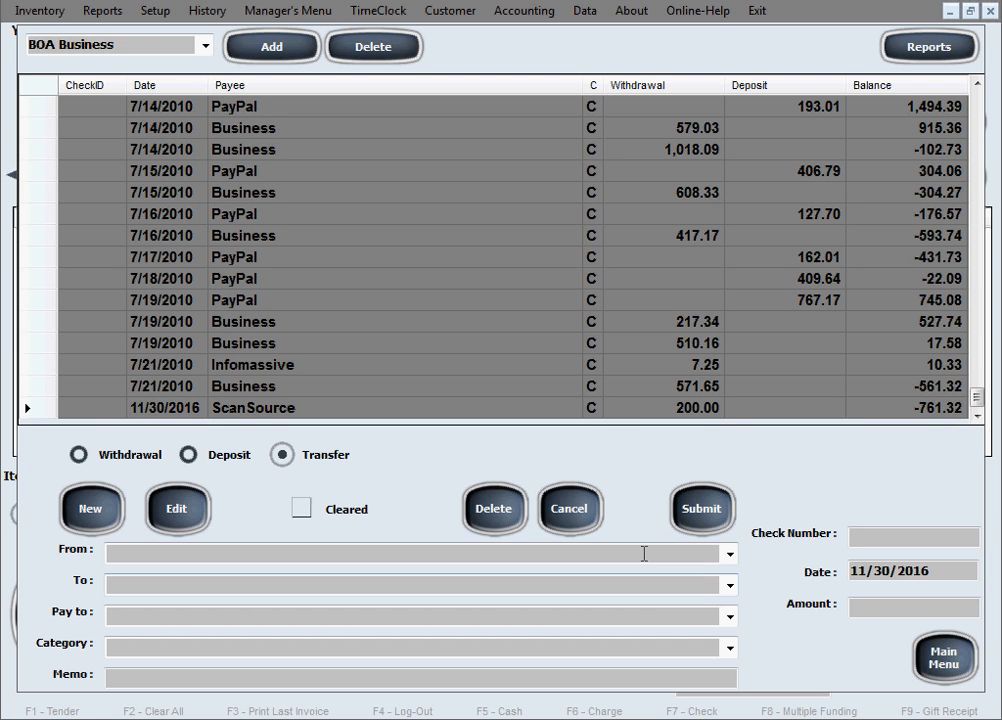
left_click(728, 556)
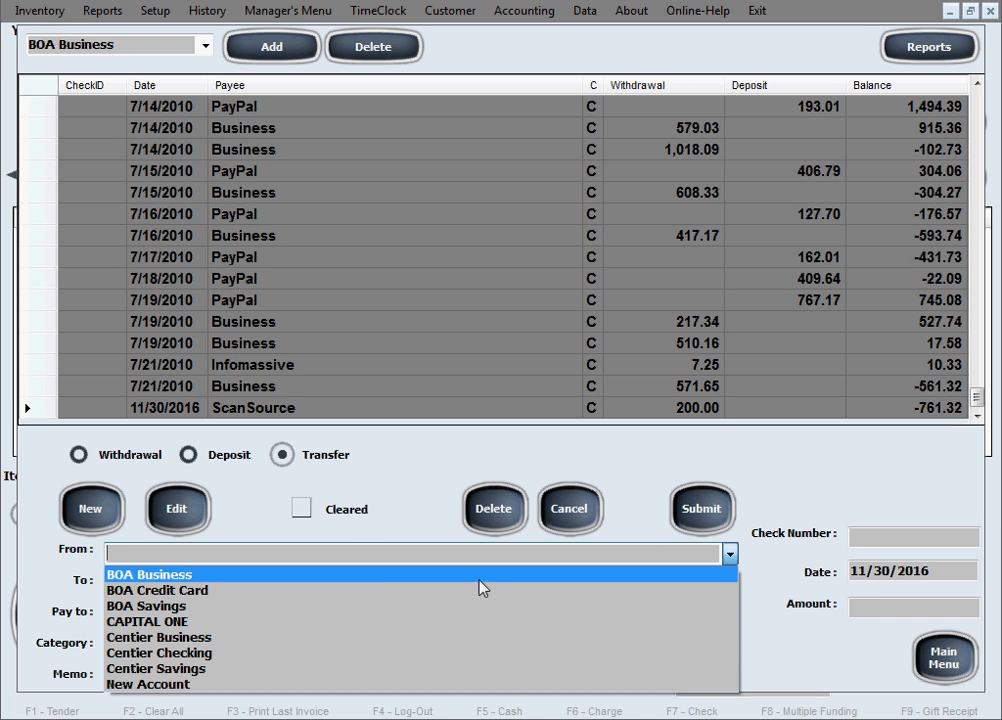
left_click(359, 584)
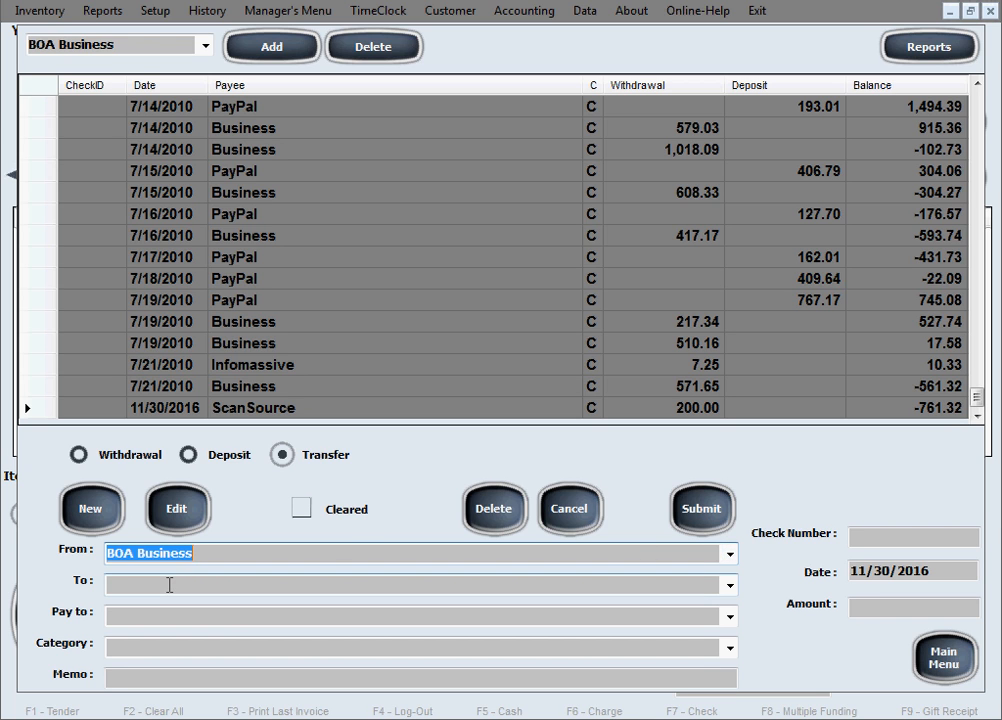
left_click(169, 585)
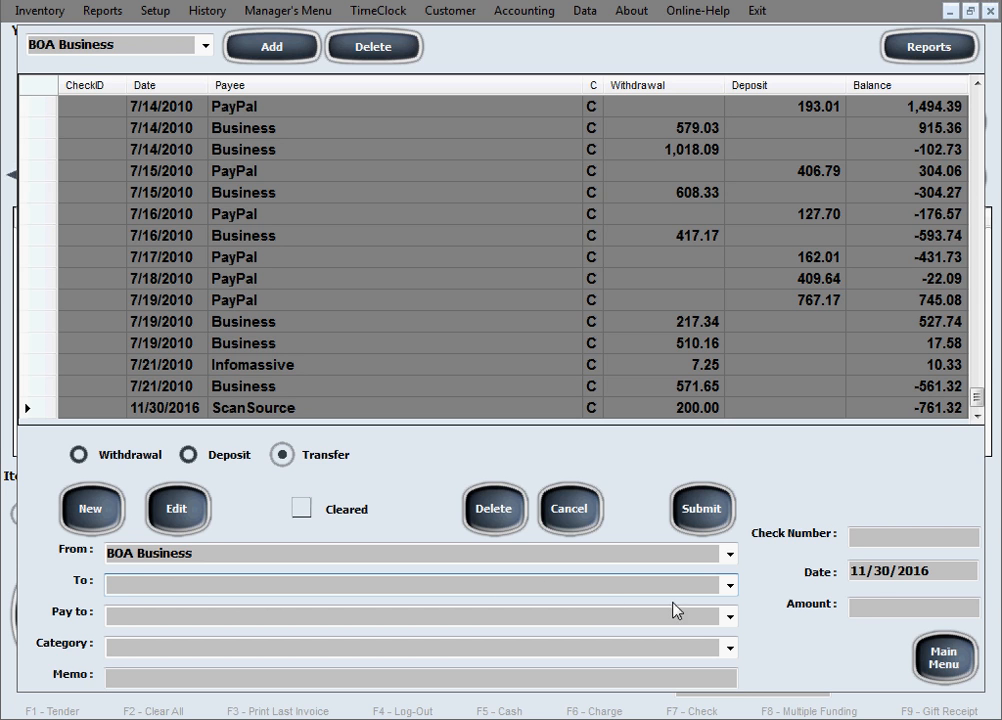
left_click(730, 585)
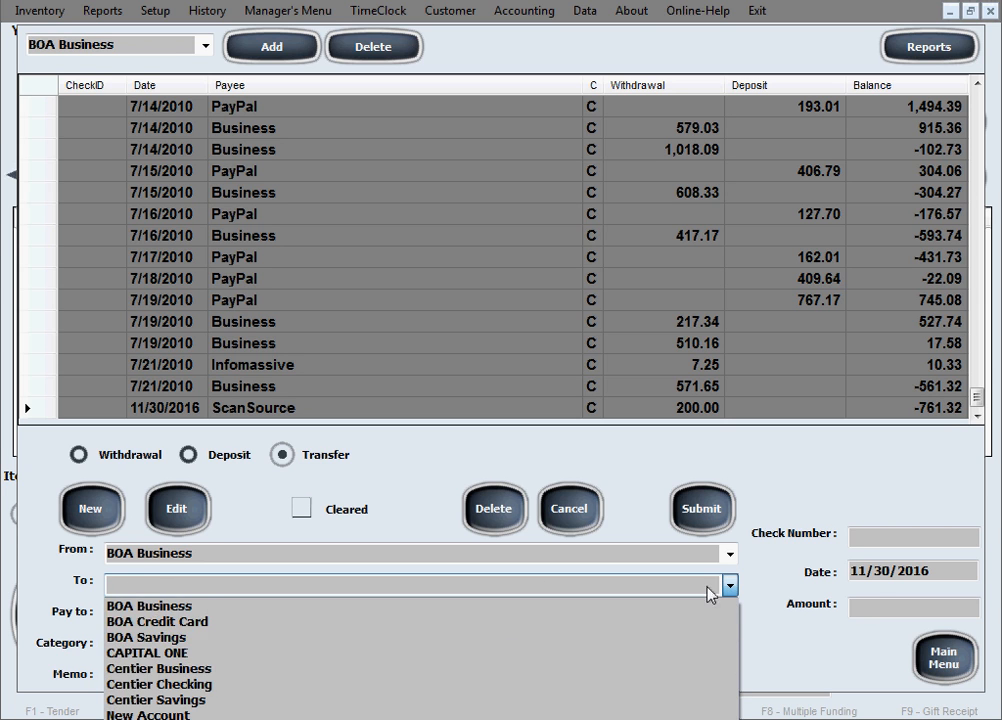
left_click(397, 688)
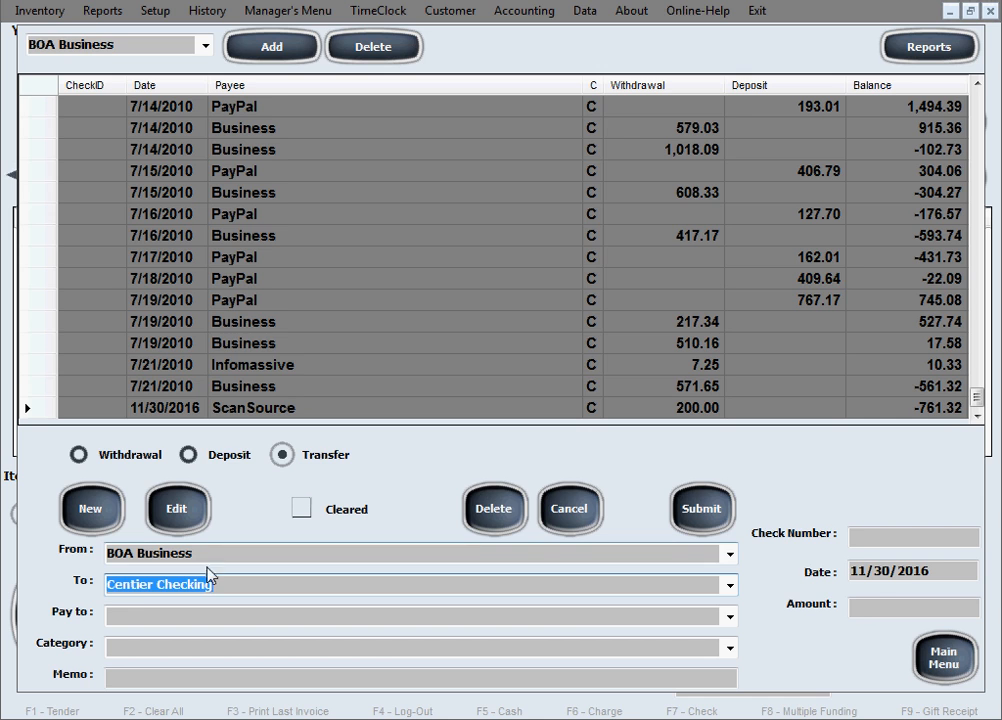
- Set the transfer's payee to Cash and its category to Trip Expences, leaving the memo and check number blank
left_click(127, 620)
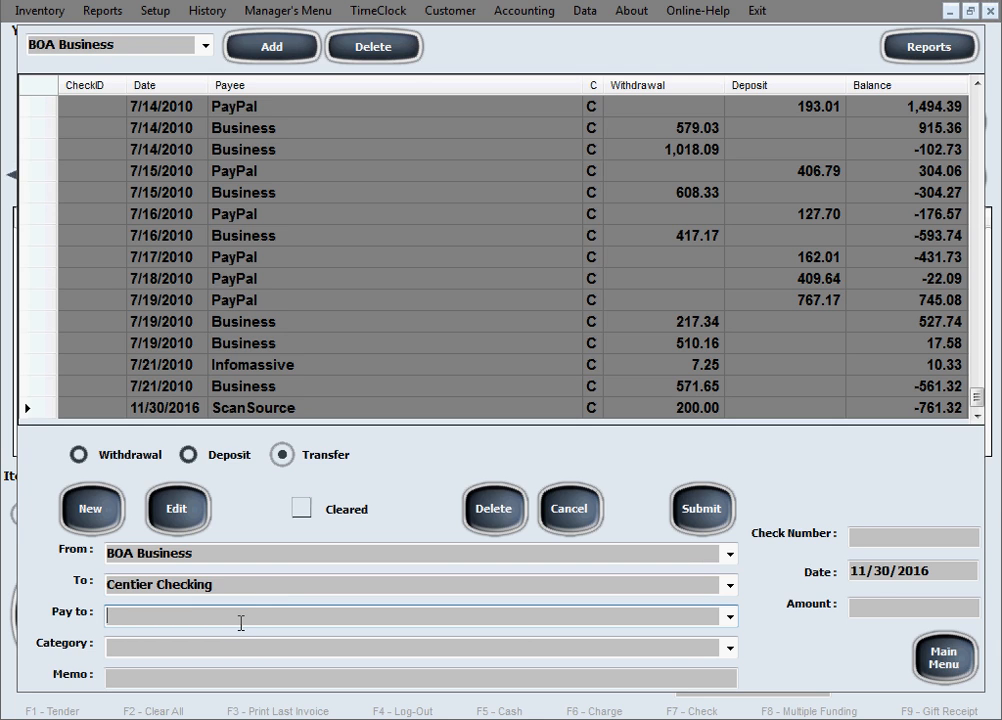
type("Cash")
left_click(137, 648)
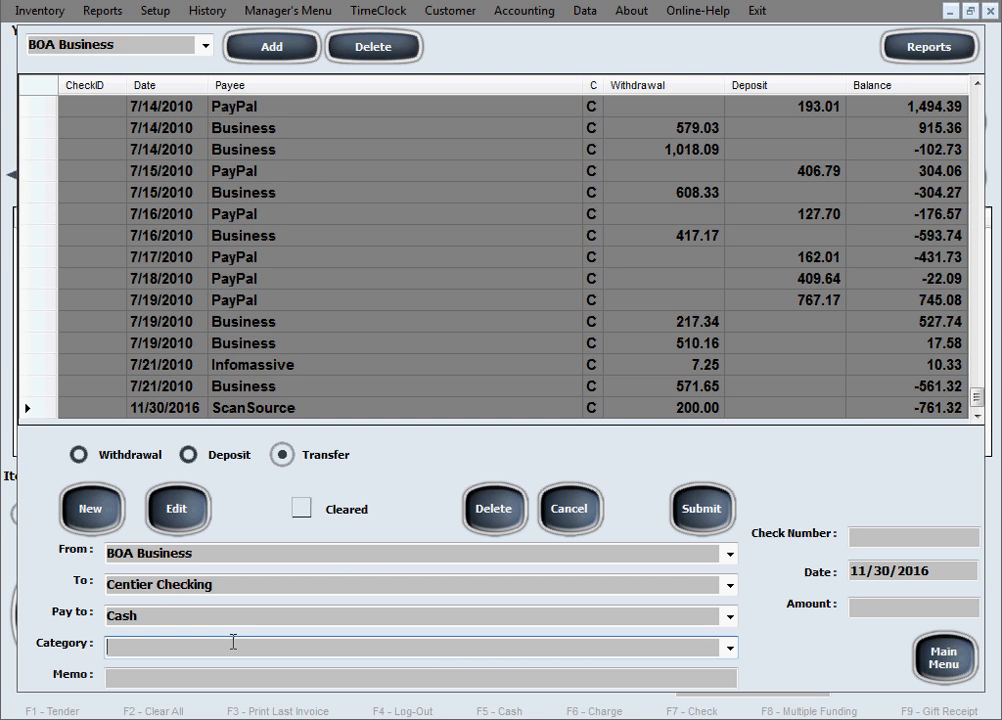
type("Trip Expences")
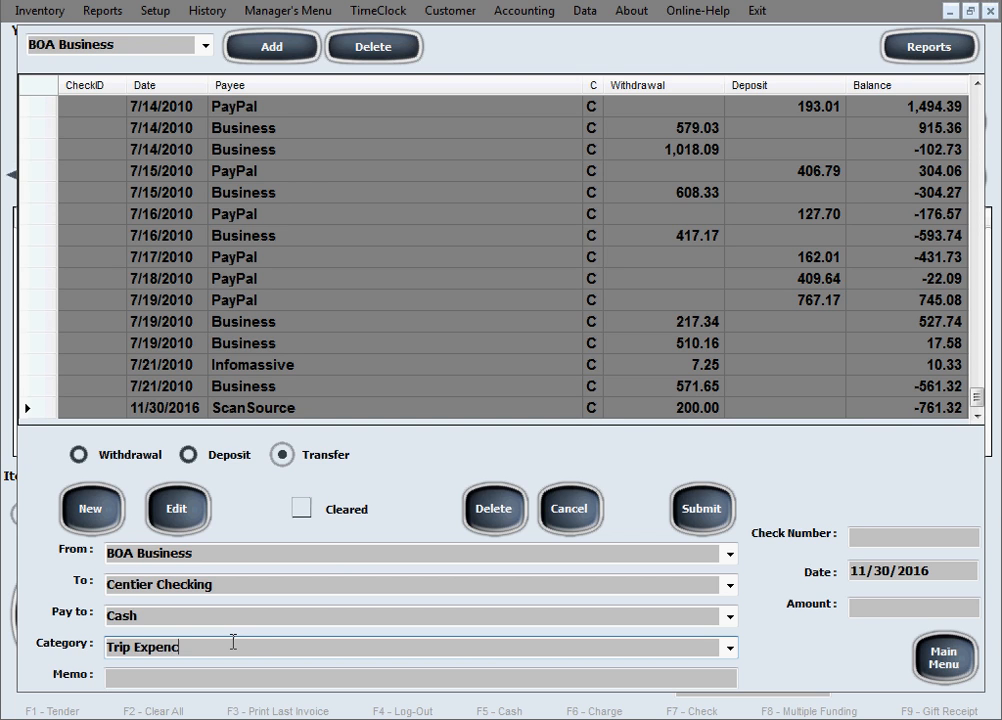
left_click(208, 678)
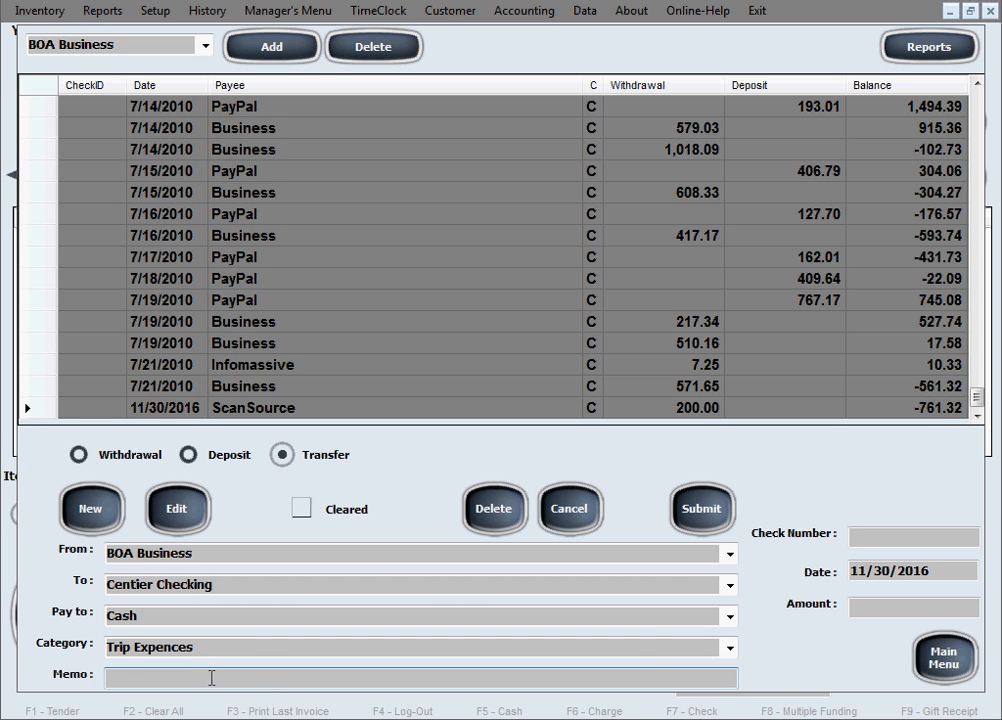
left_click(884, 541)
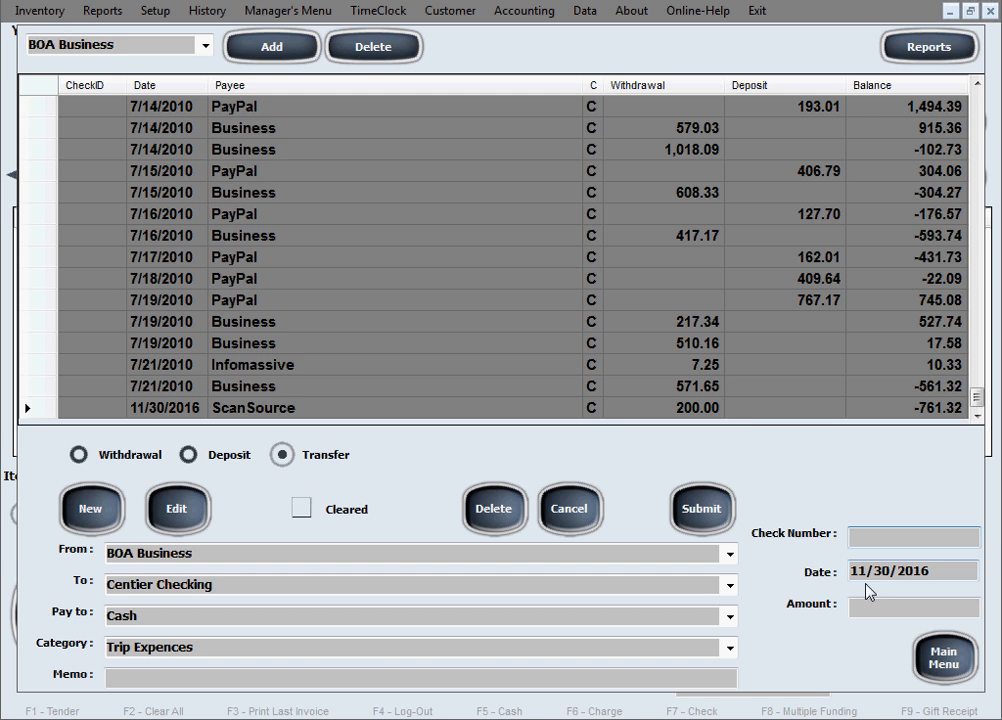
- Date the transfer 11/30/2016, set its amount to 100, and submit it
left_click(865, 571)
left_click(865, 571)
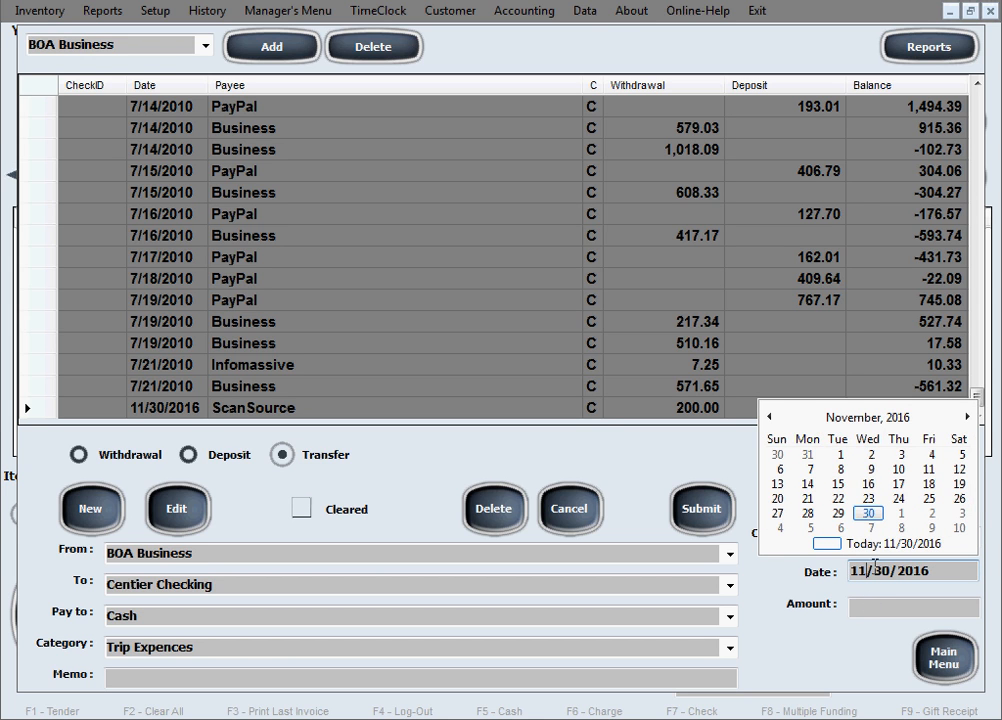
left_click(868, 513)
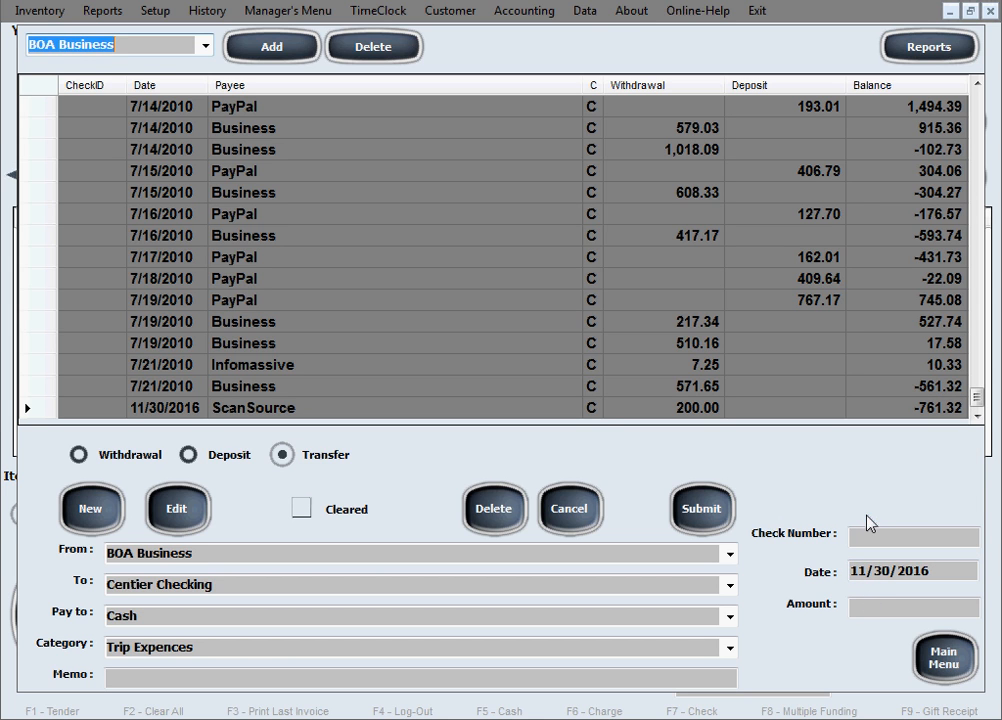
left_click(853, 608)
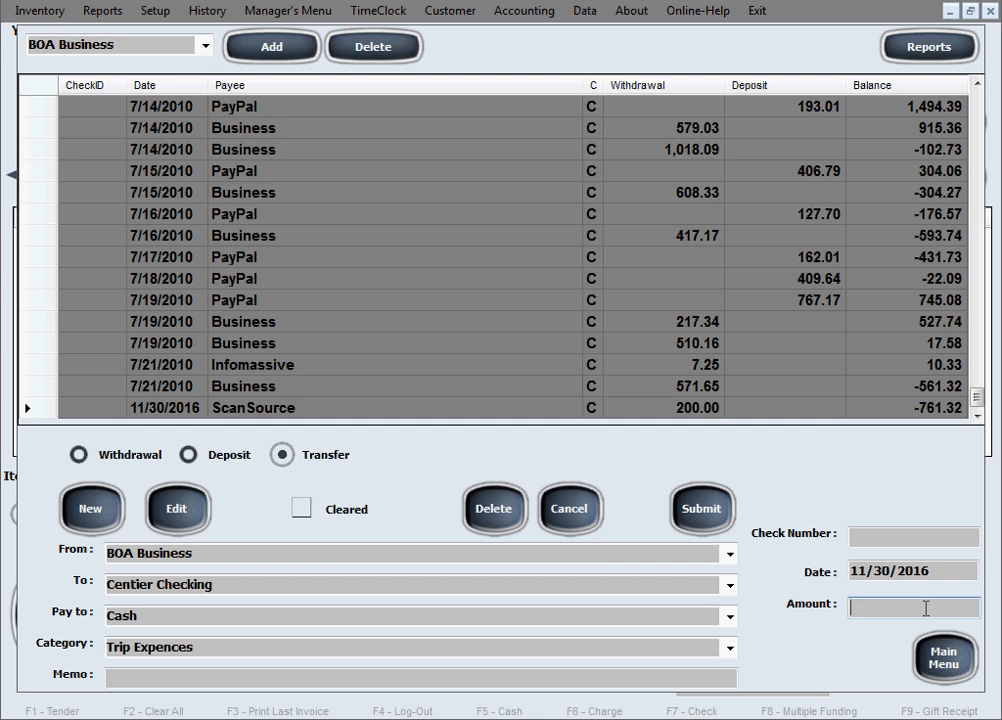
type("100")
left_click(724, 518)
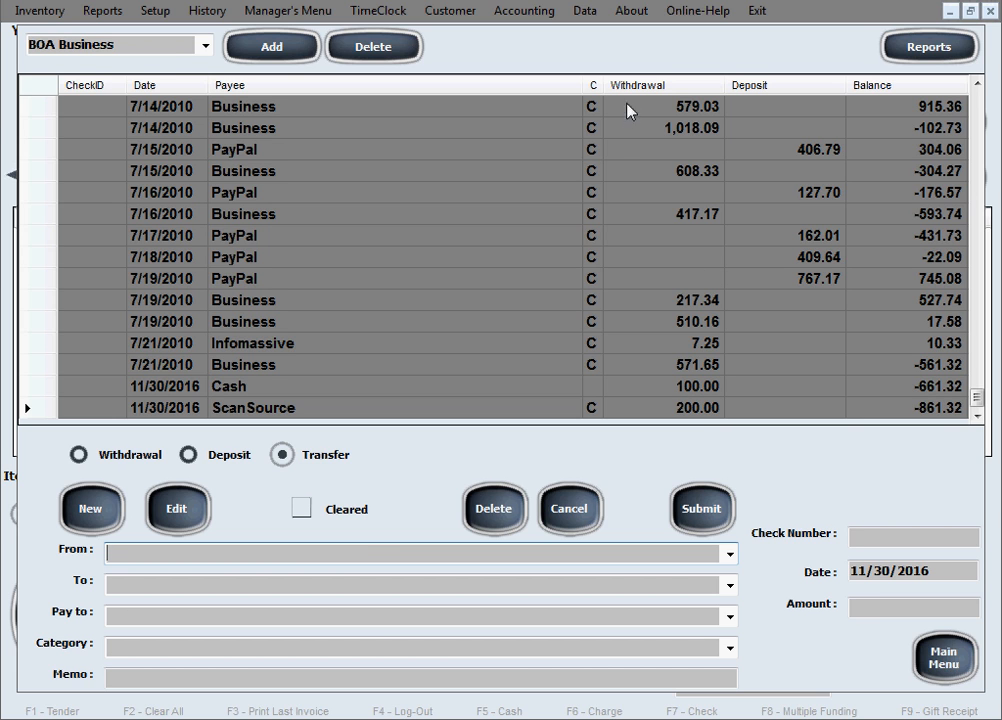
- Check the Cash transfer in the Centier Checking register, and return to the BOA Business register
left_click(204, 47)
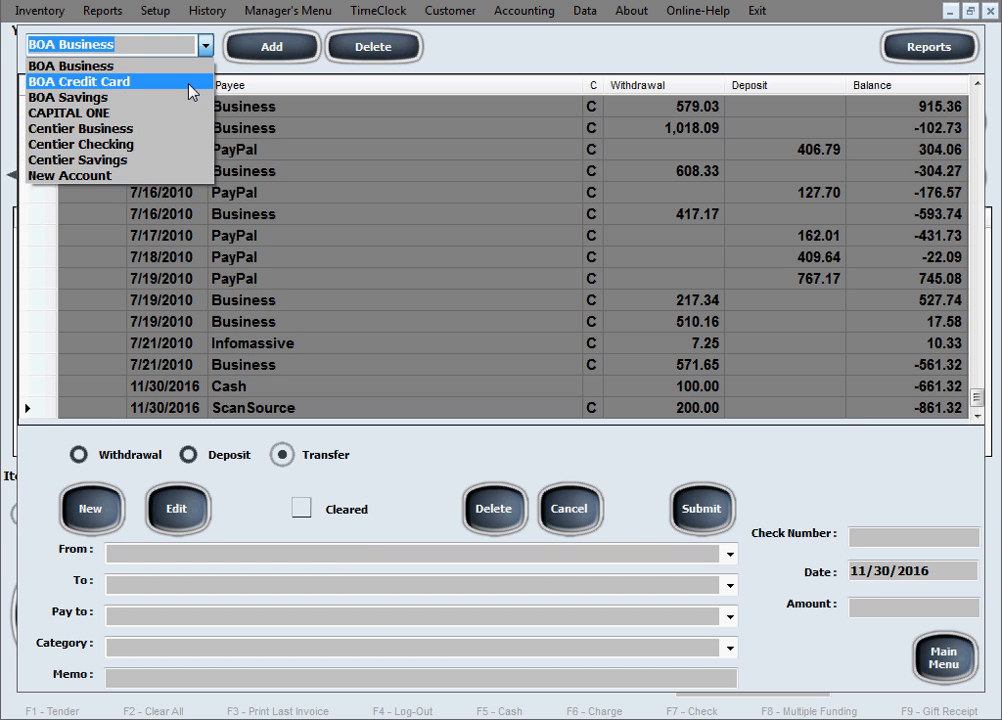
left_click(147, 148)
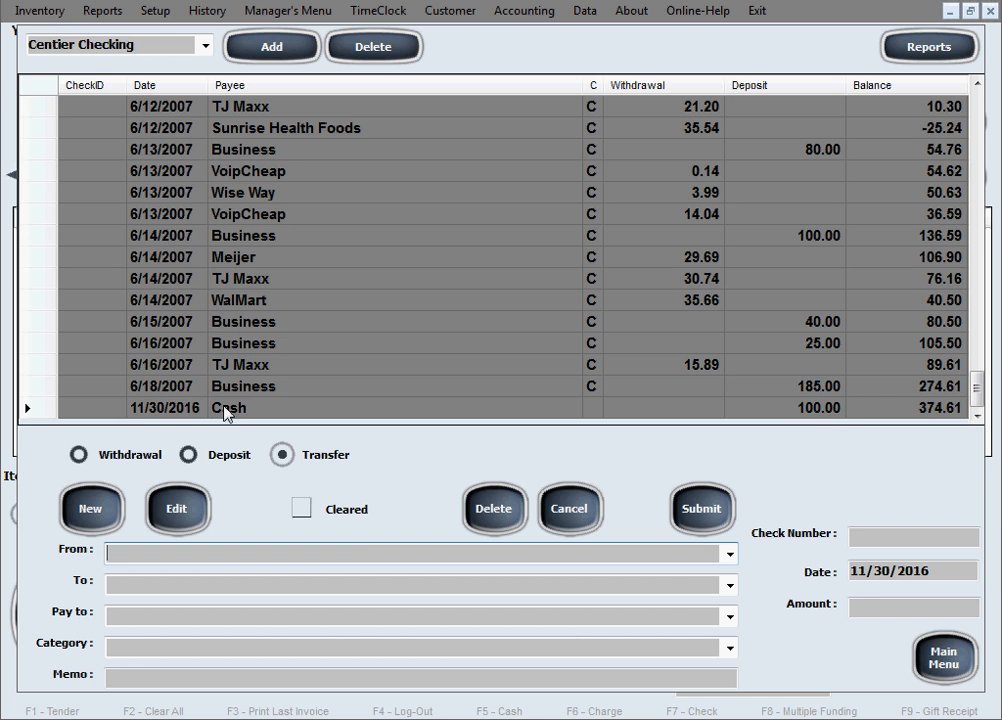
left_click(205, 45)
left_click(172, 68)
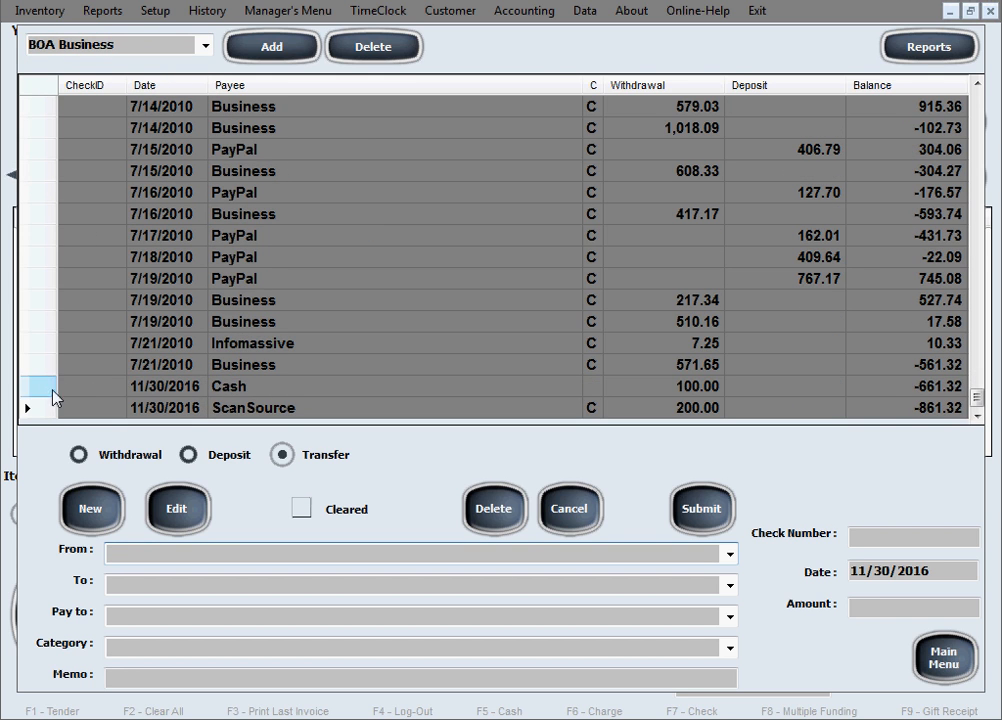
- Review the Cash and ScanSource entries in the BOA Business register, and return to the main menu
left_click(95, 390)
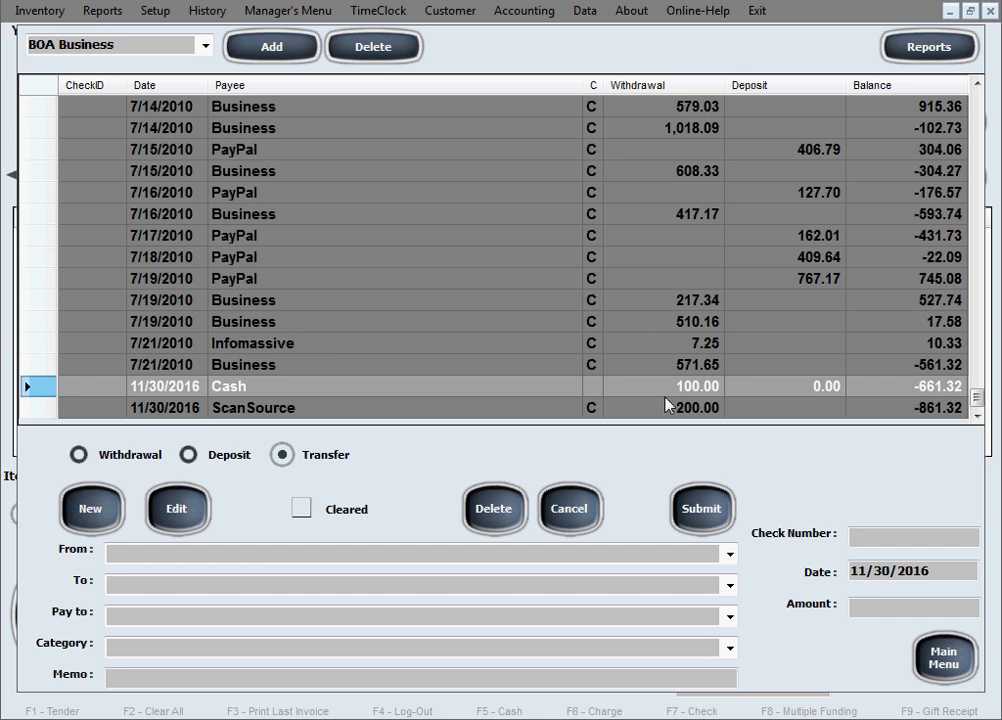
left_click(30, 410)
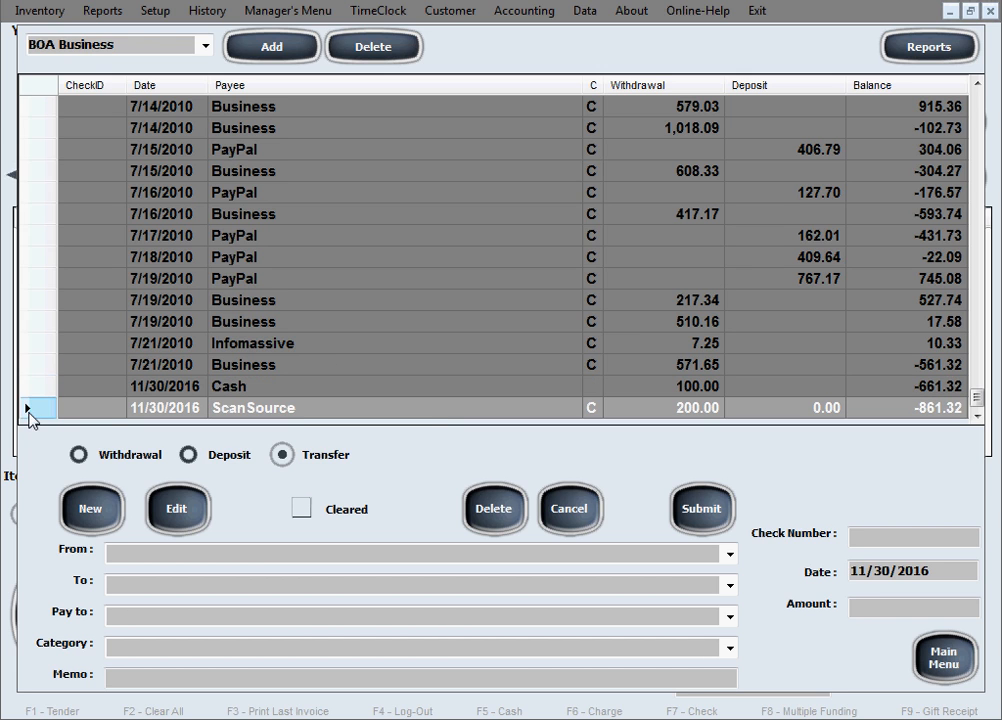
left_click(32, 388)
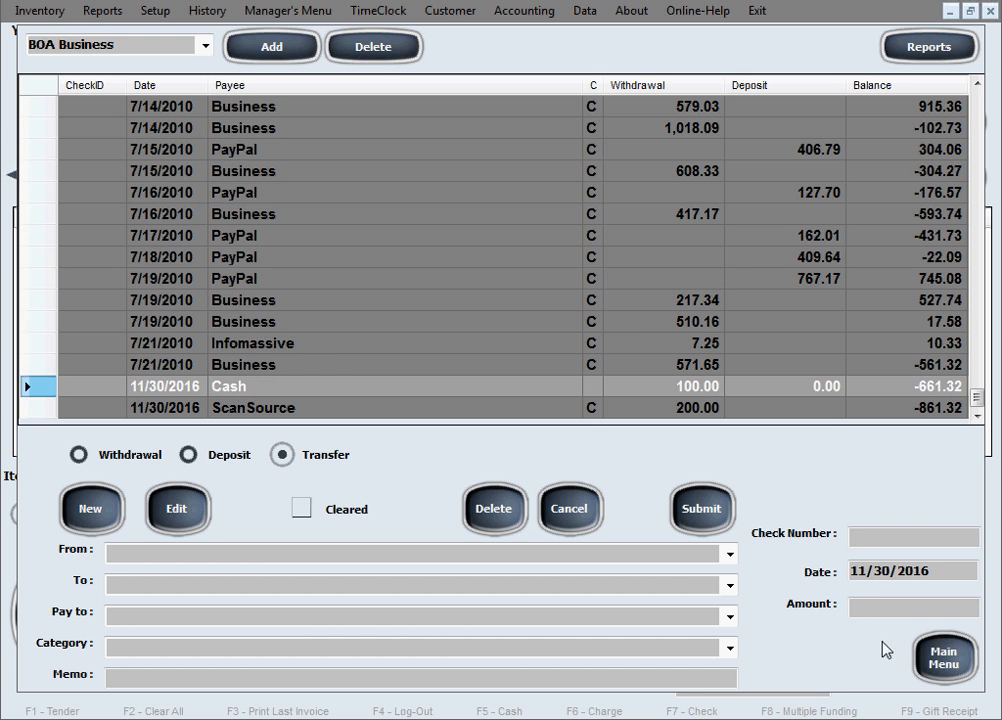
left_click(943, 657)
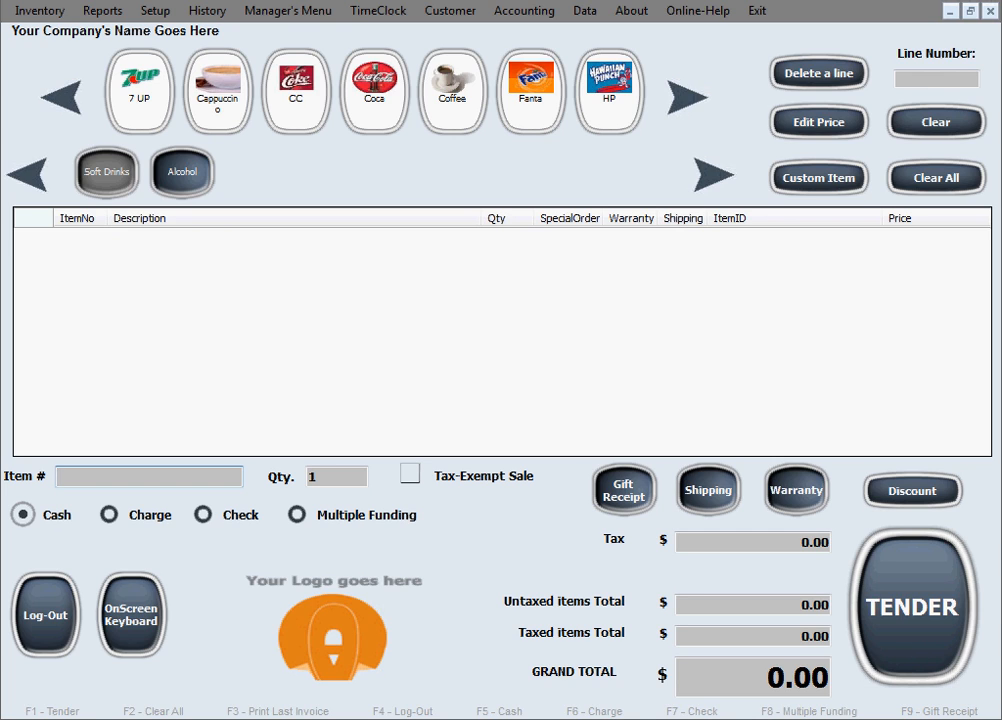